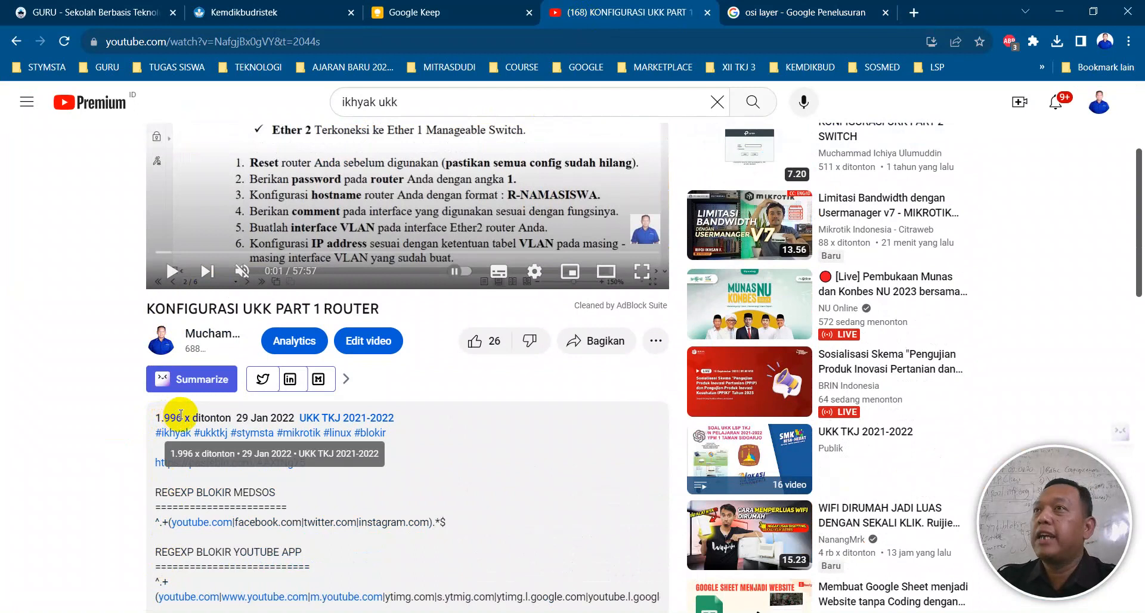
Step: Examine the router configuration video's description for the regexp that blocks social media sites
scroll(270, 365, "down", 6)
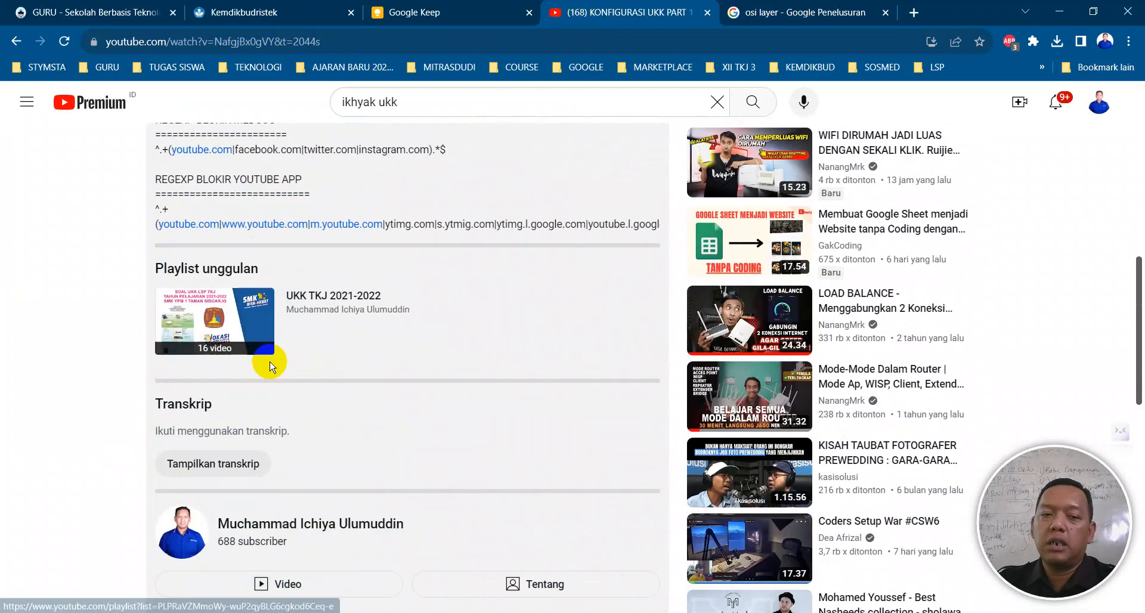
scroll(266, 366, "down", 5)
scroll(266, 366, "up", 15)
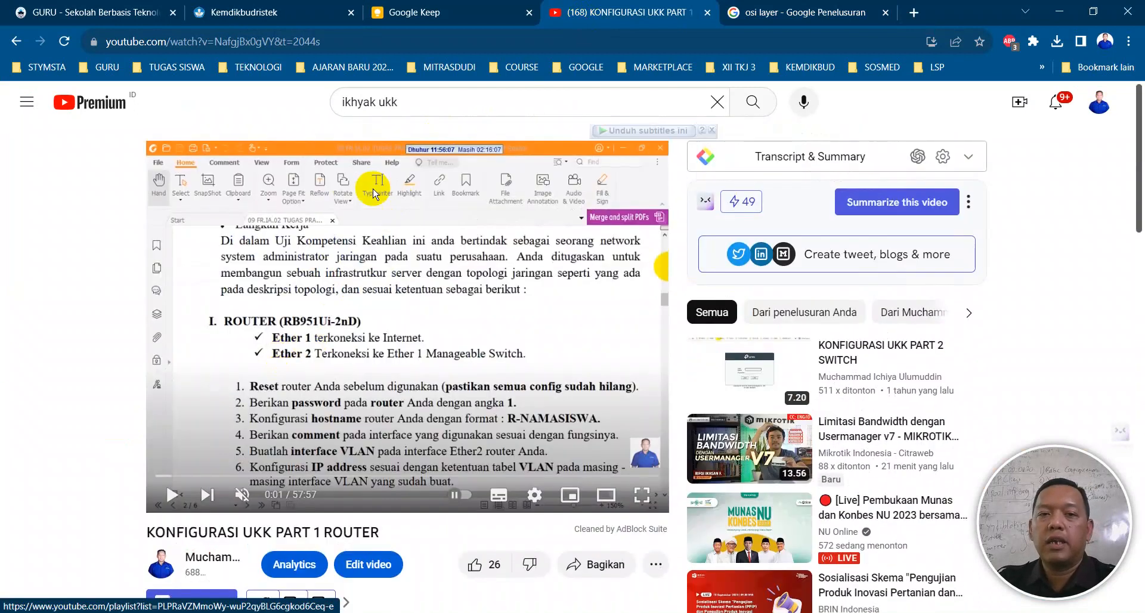
scroll(500, 358, "down", 5)
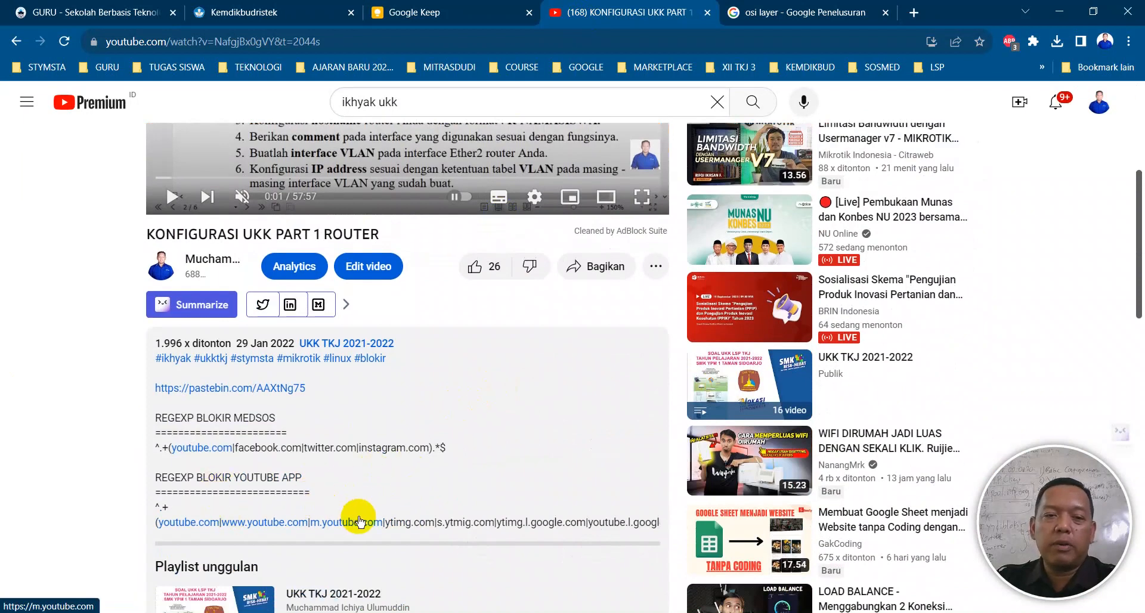
left_click_drag(446, 448, 146, 441)
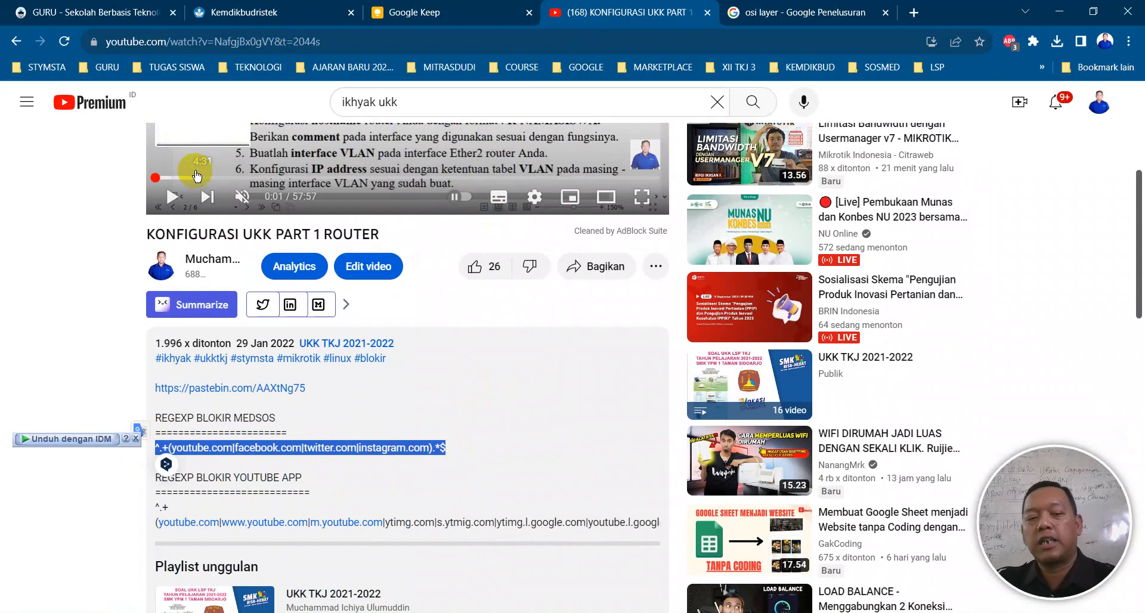
left_click(196, 176)
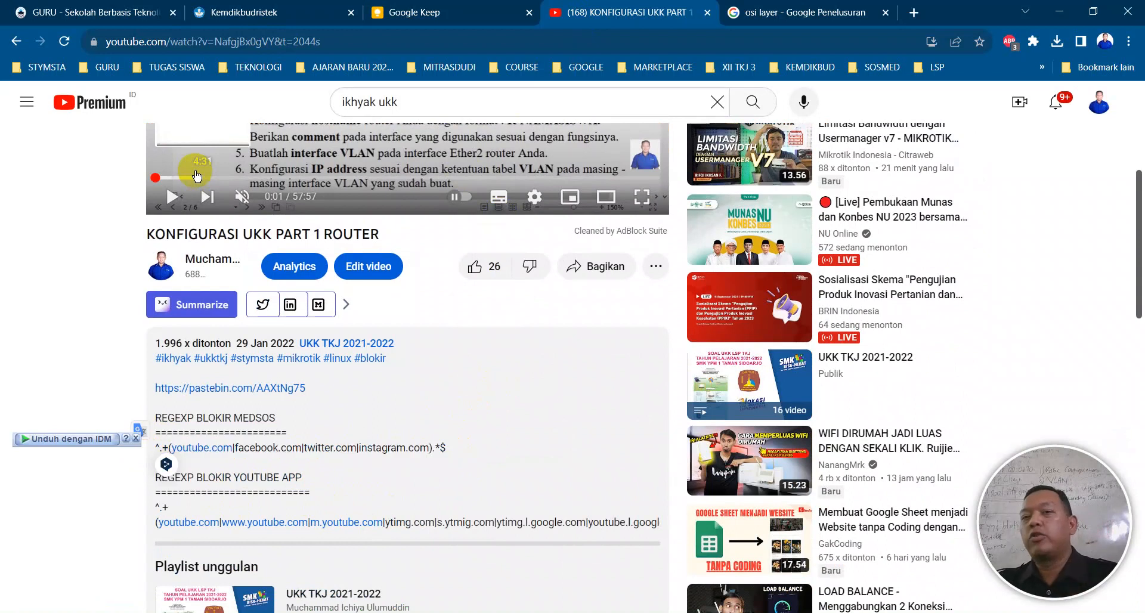
Step: Switch to WinBox and name the new firewall L7 protocol BLOCK MEDSOS
key("alt+Tab")
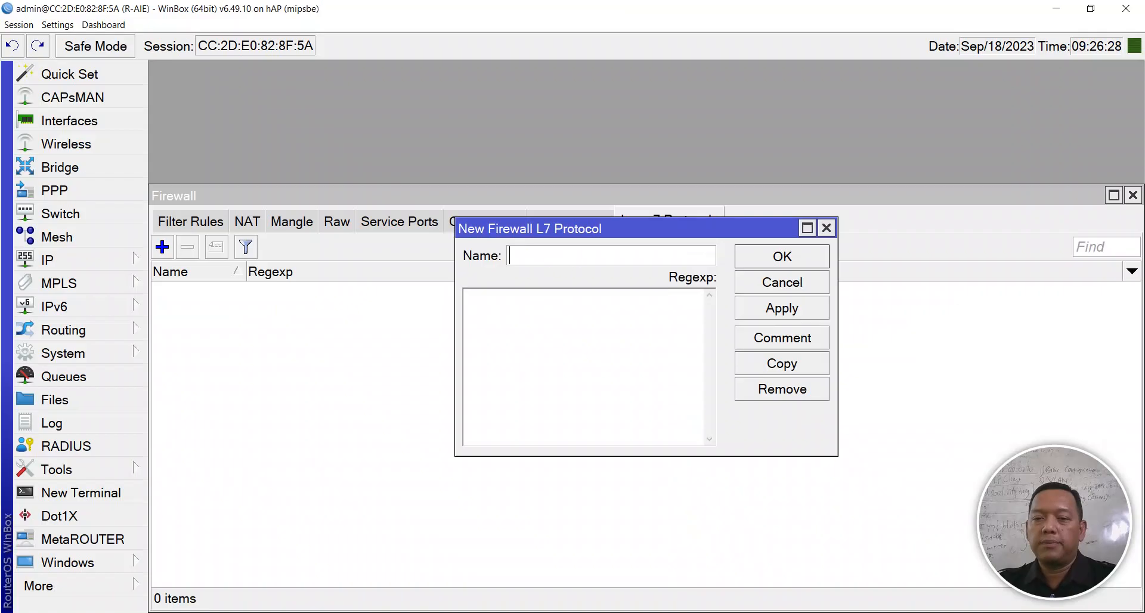
type("B;O")
key("BackSpace")
key("BackSpace")
key("BackSpace")
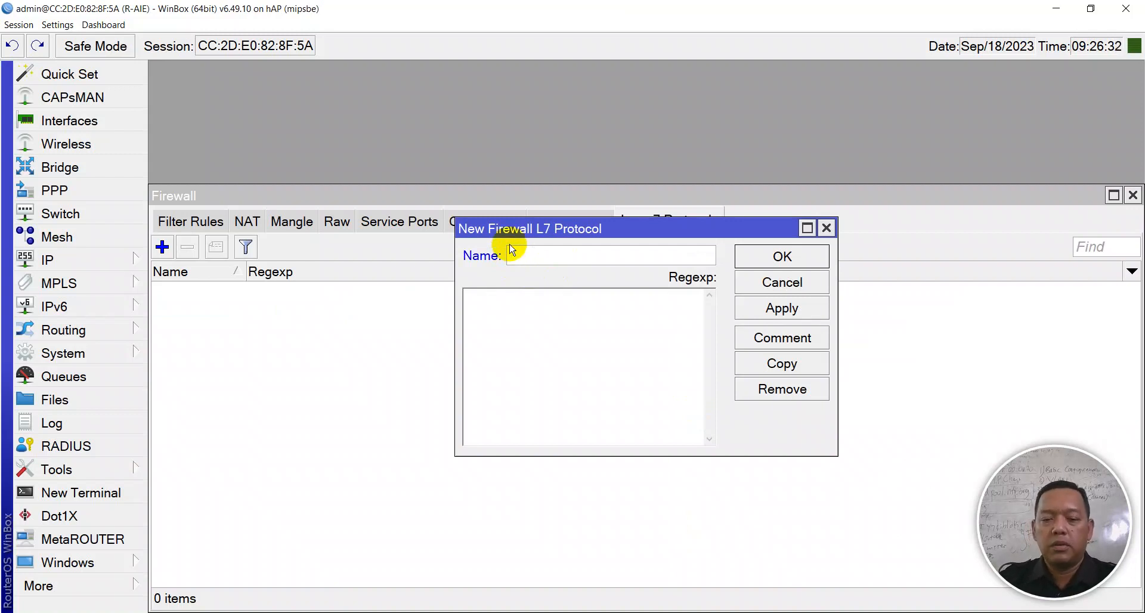
type("BLOCK MEDSOS")
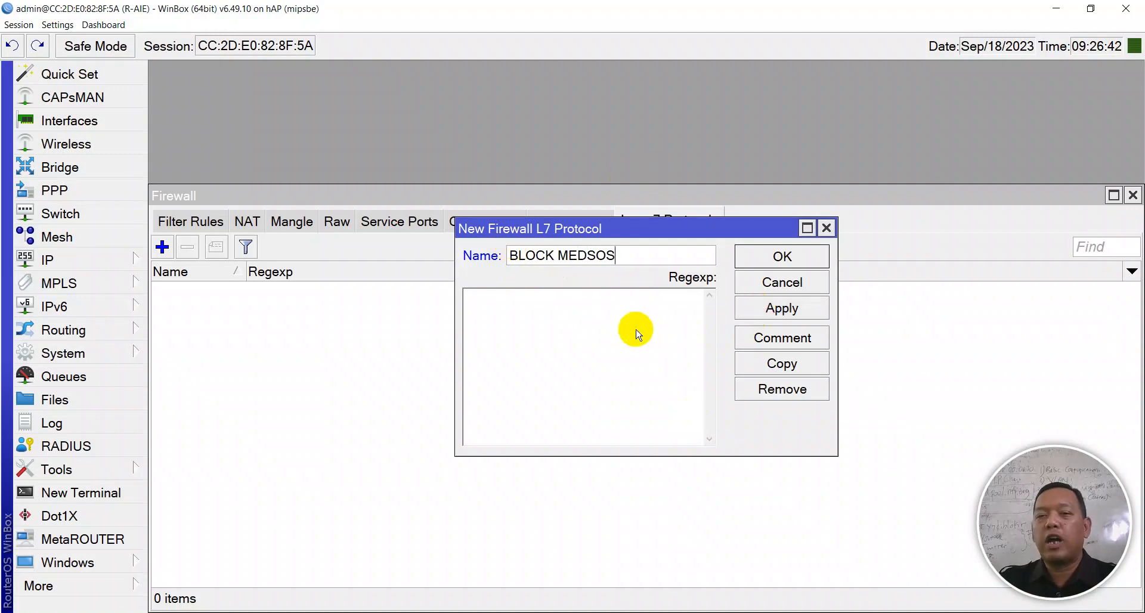
Step: Switch to Foxit PDF Reader and check the Paket 2 exam sheet for the sites to block with Layer 7 Protocols
key("alt+Tab")
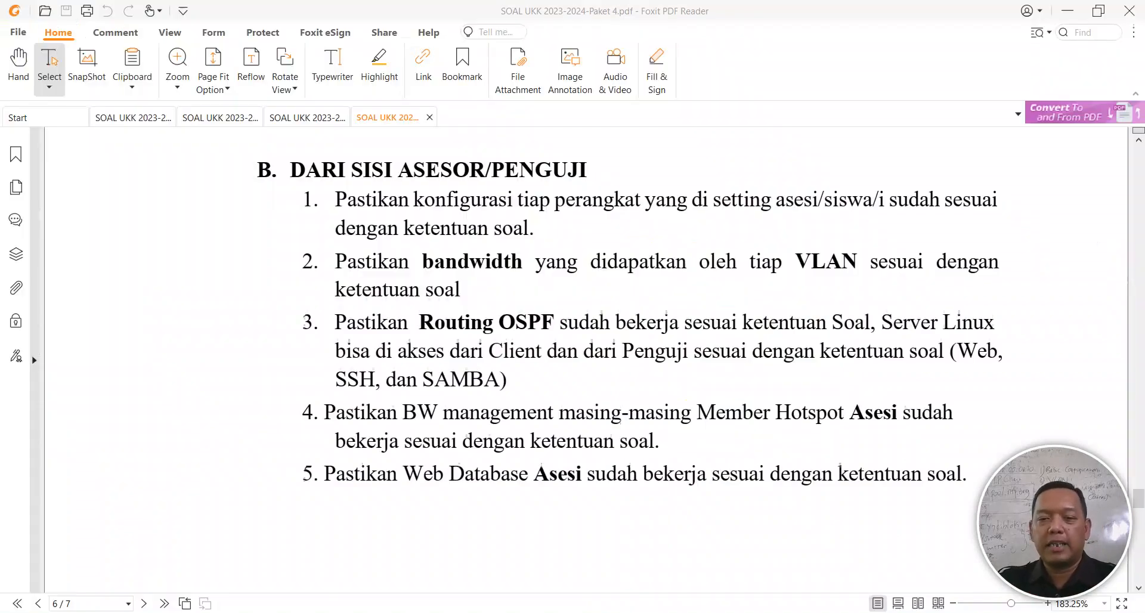
left_click(218, 121)
scroll(481, 322, "down", 5)
scroll(481, 417, "up", 10)
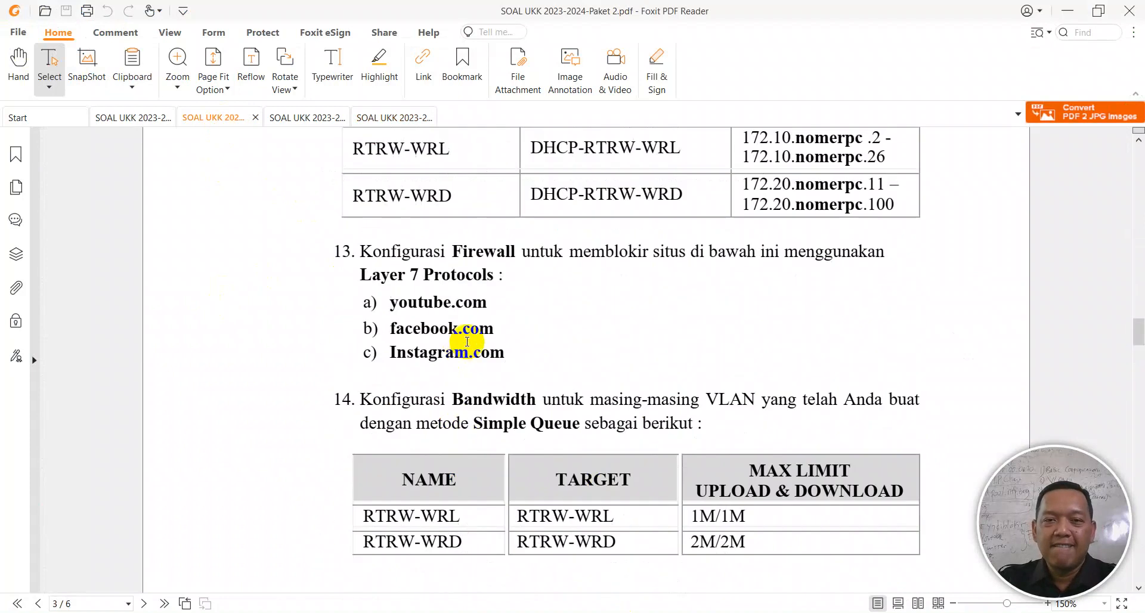
scroll(467, 345, "down", 2)
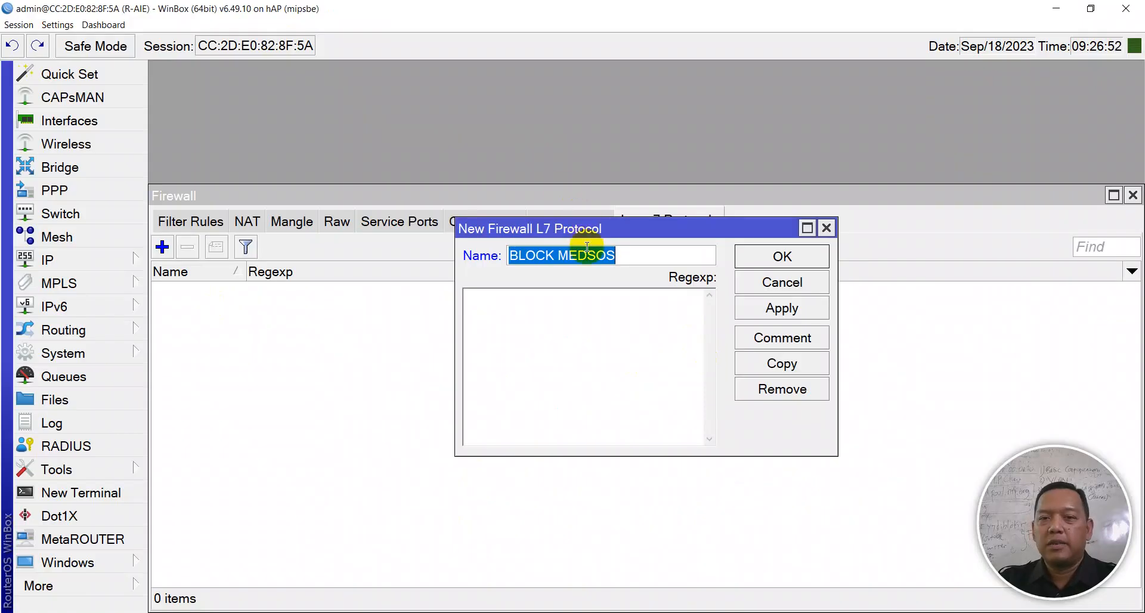
left_click(603, 311)
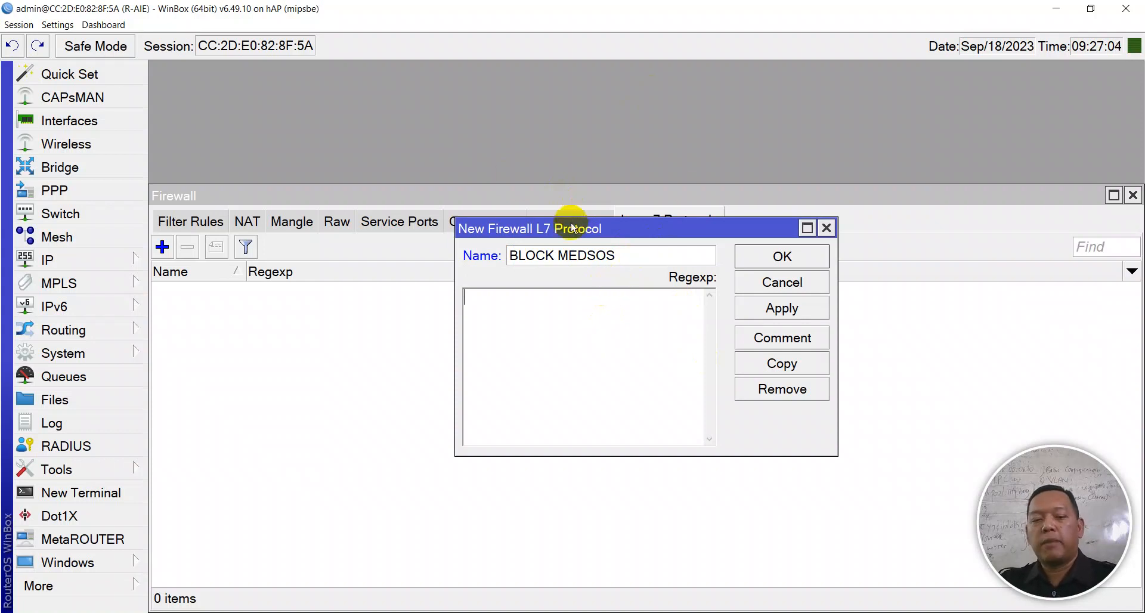
type("1.id.pool.ntp.org")
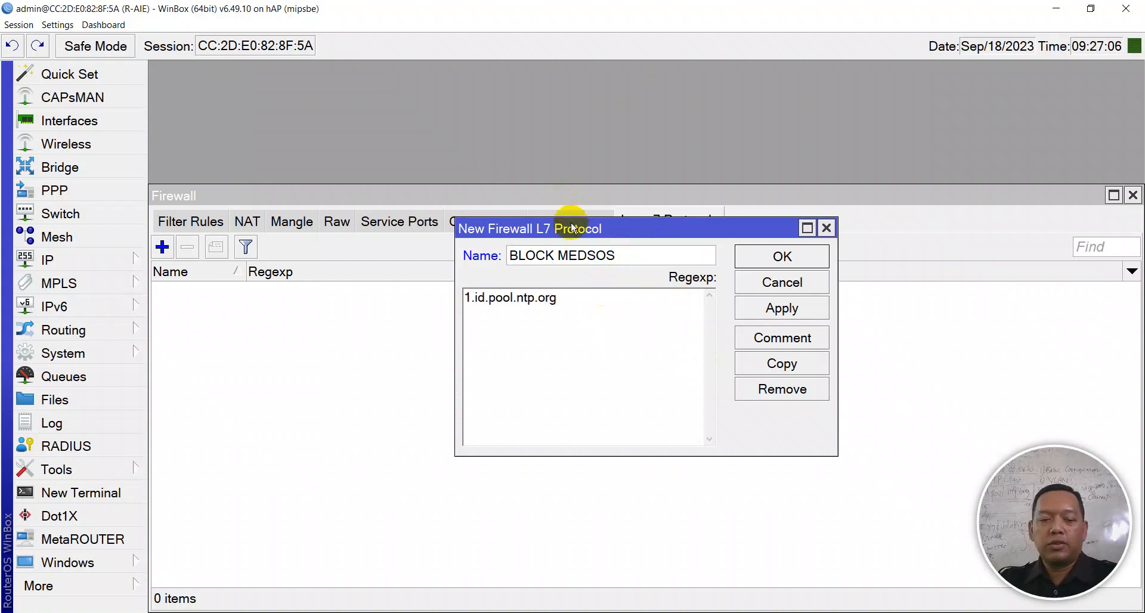
key("ctrl+a")
Step: Switch to the browser and copy the REGEXP BLOKIR MEDSOS expression from the video description
key("alt+Tab")
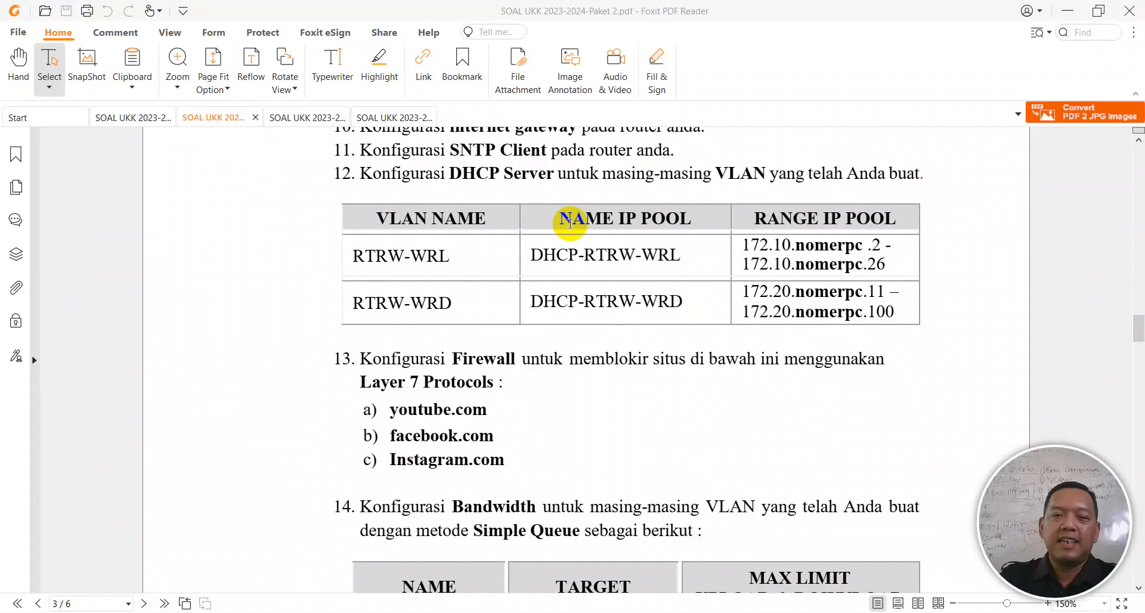
key("alt+Tab")
key("Tab")
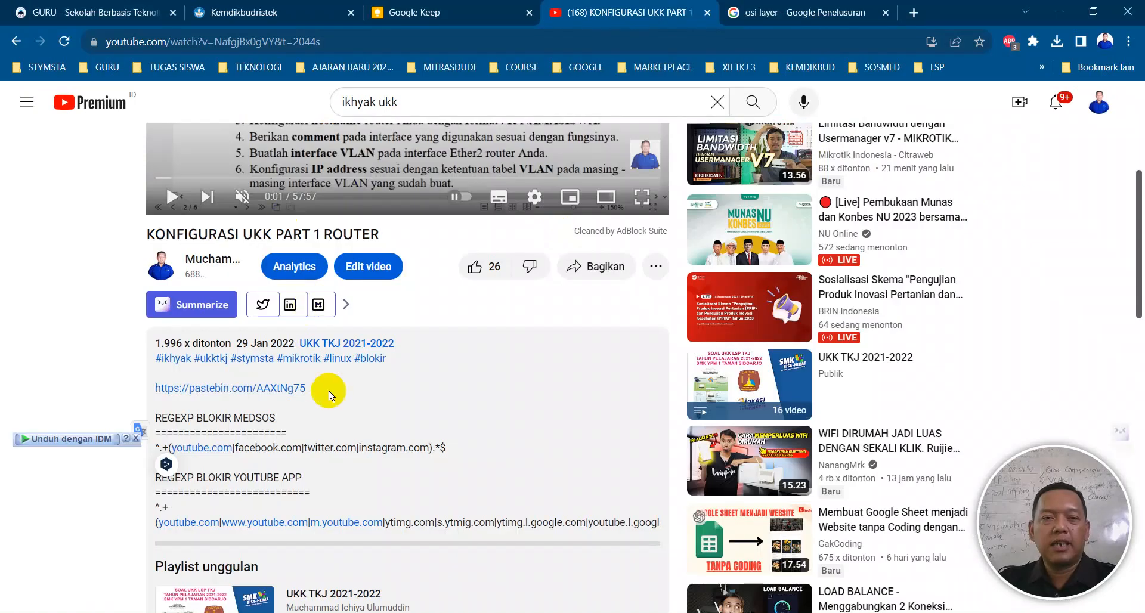
left_click_drag(447, 450, 143, 448)
right_click(200, 445)
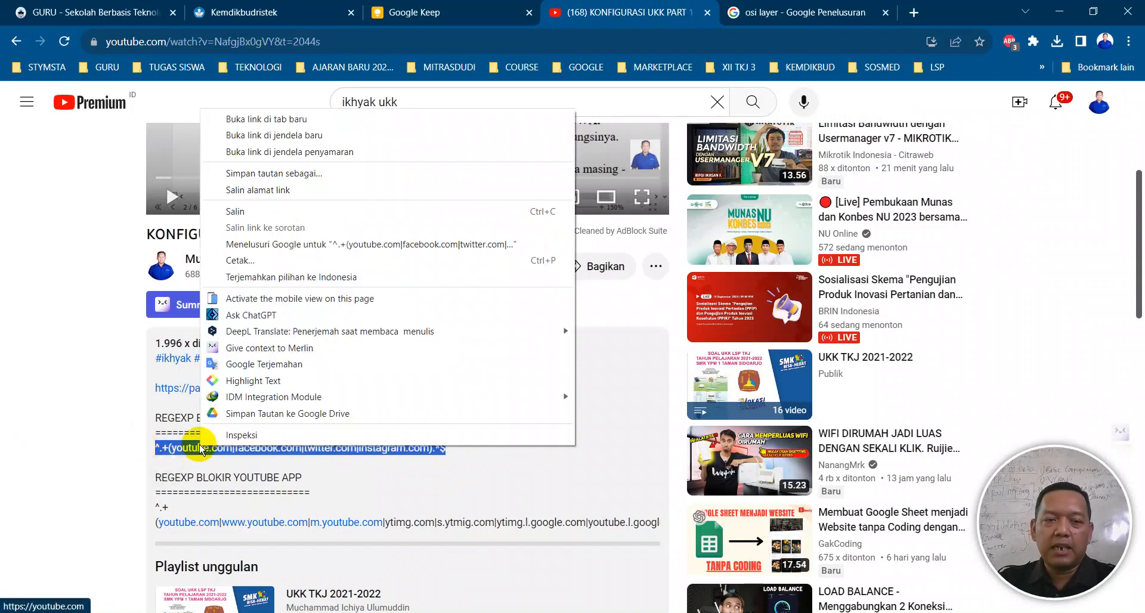
left_click(271, 213)
Step: Switch to WinBox and apply ^.+(youtube.com|facebook.com|twitter.com|instagram.com).*$ as the BLOCK MEDSOS protocol's regexp
key("alt+Tab")
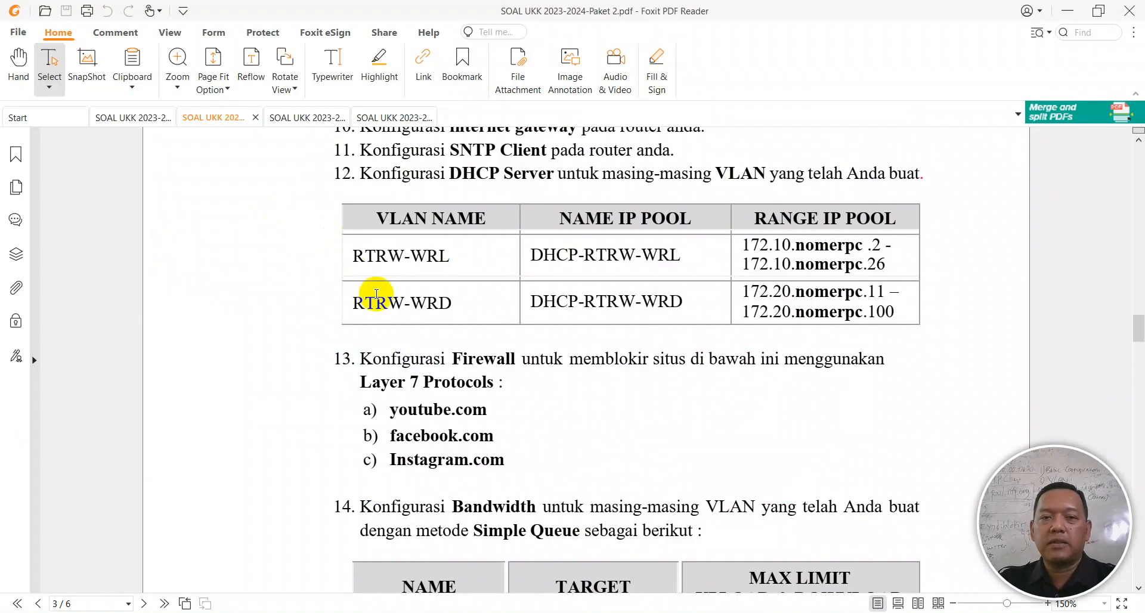
key("alt+Tab")
key("alt+Tab")
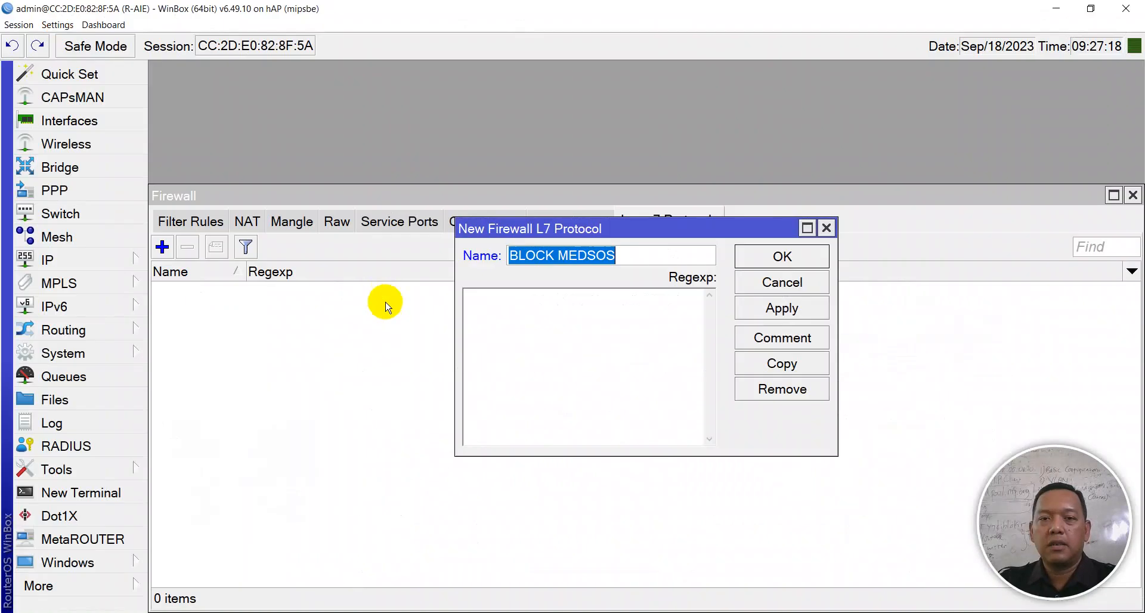
left_click(549, 299)
key("ctrl+v")
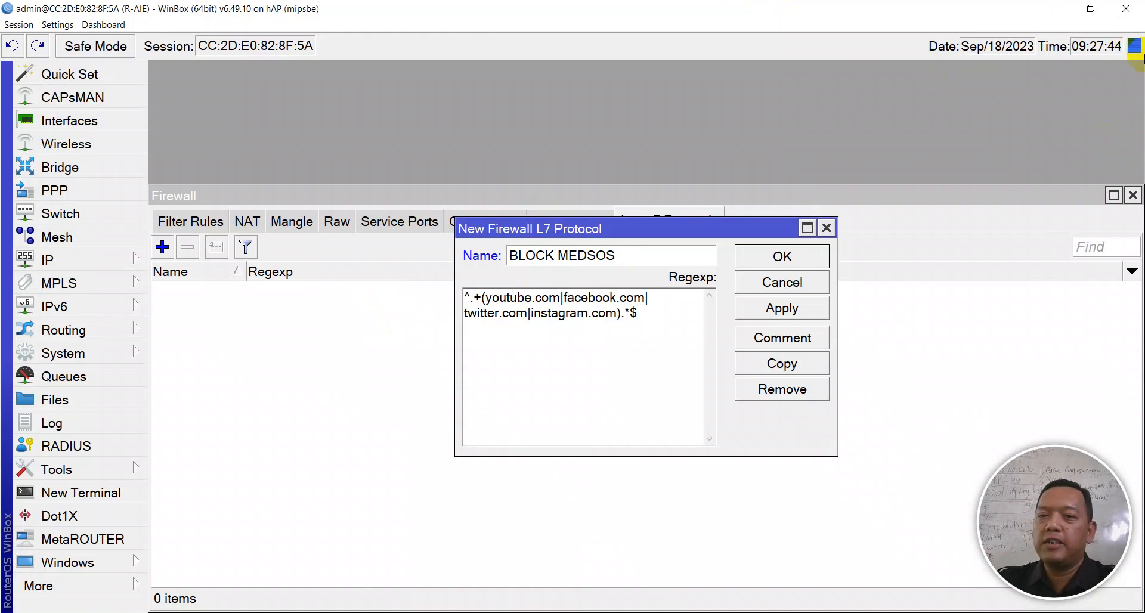
left_click(778, 308)
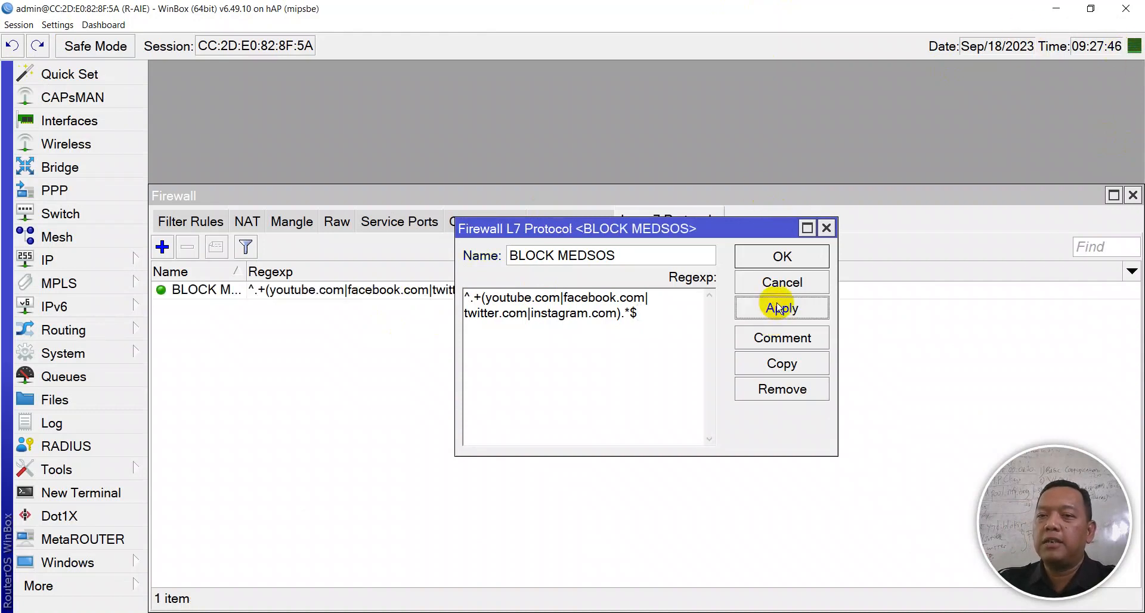
Step: Add the comment "Blokir Media Sosial" to the BLOCK MEDSOS protocol and save the entry
left_click(780, 350)
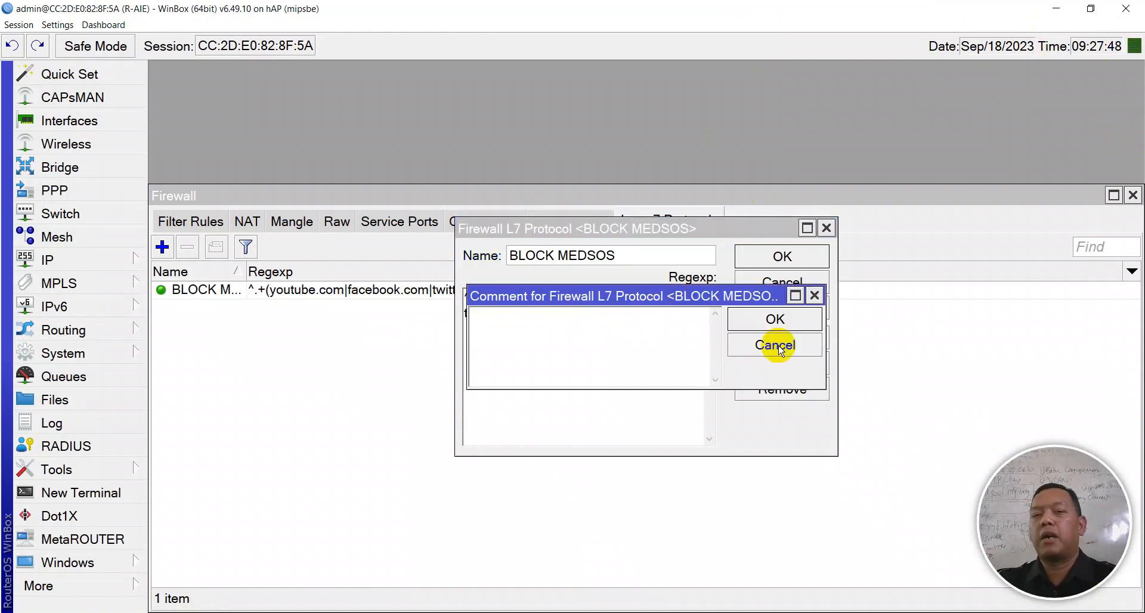
type("Blokir ")
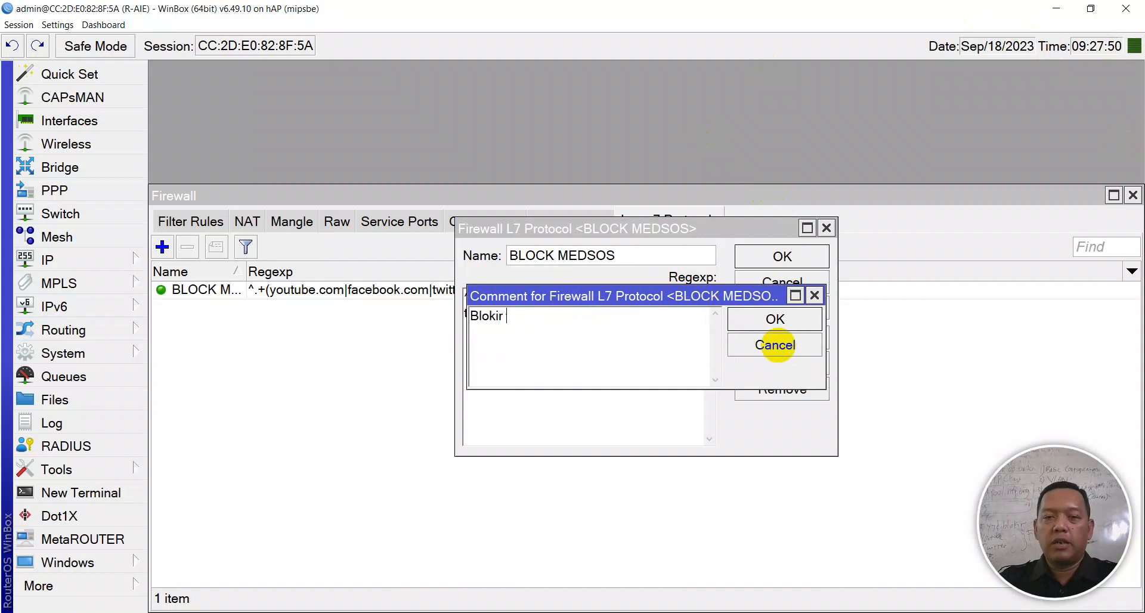
type("Media Sosial")
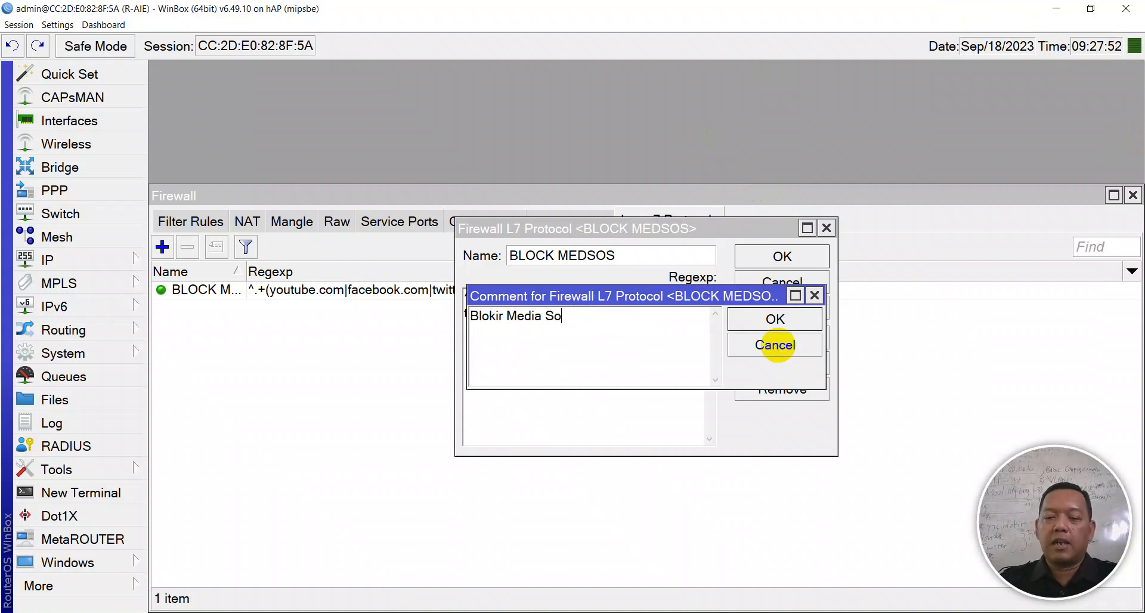
left_click(781, 349)
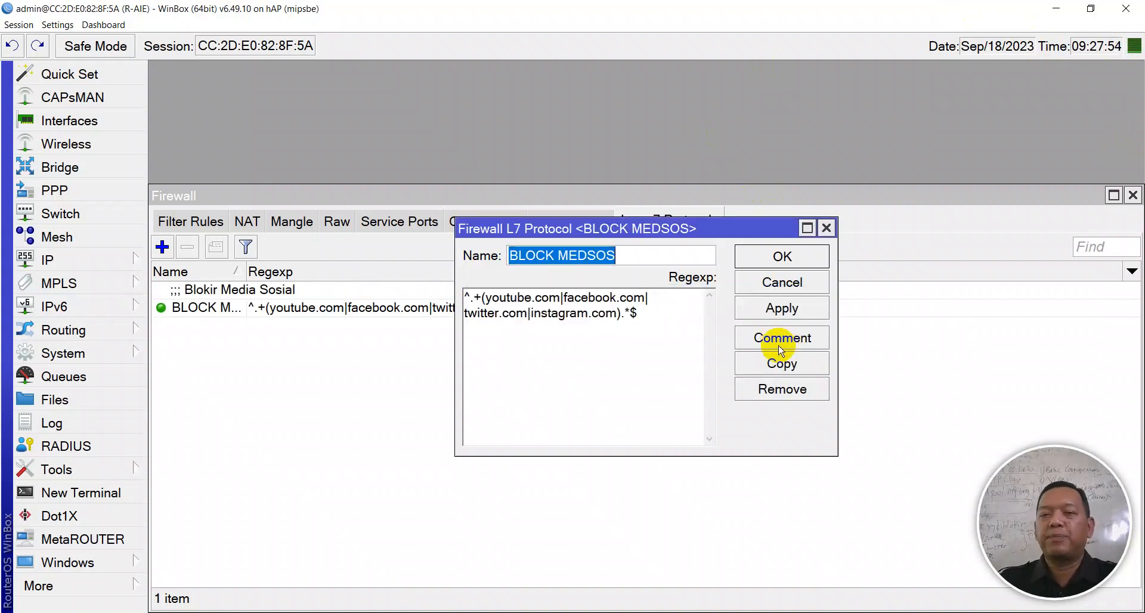
left_click(771, 258)
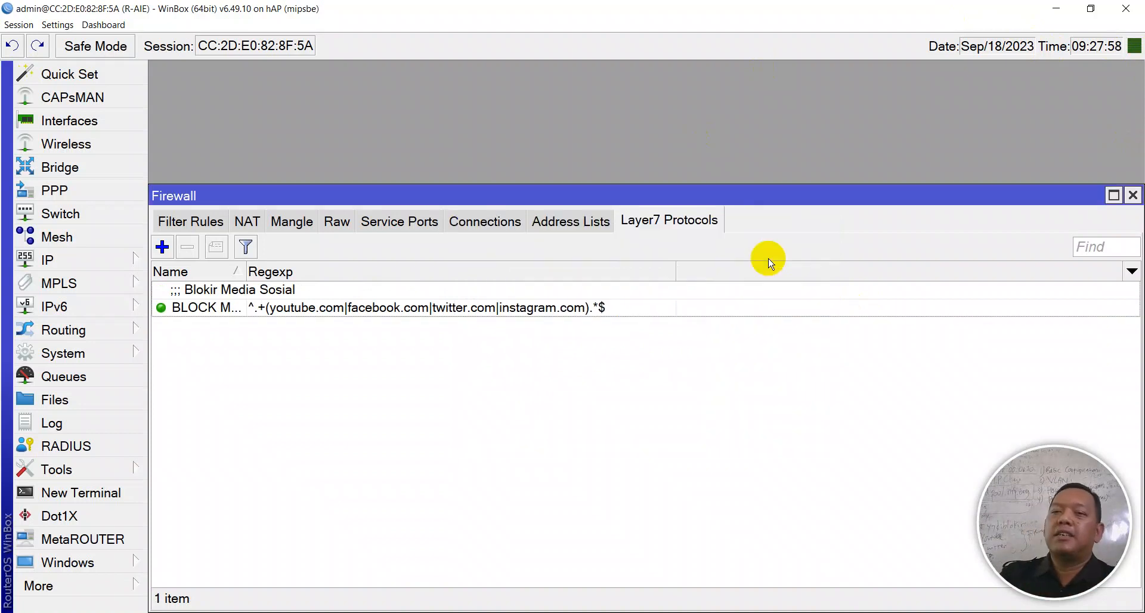
Step: Switch to Foxit PDF Reader to reread firewall task 13 in the exam sheet, and return to WinBox
left_click(696, 612)
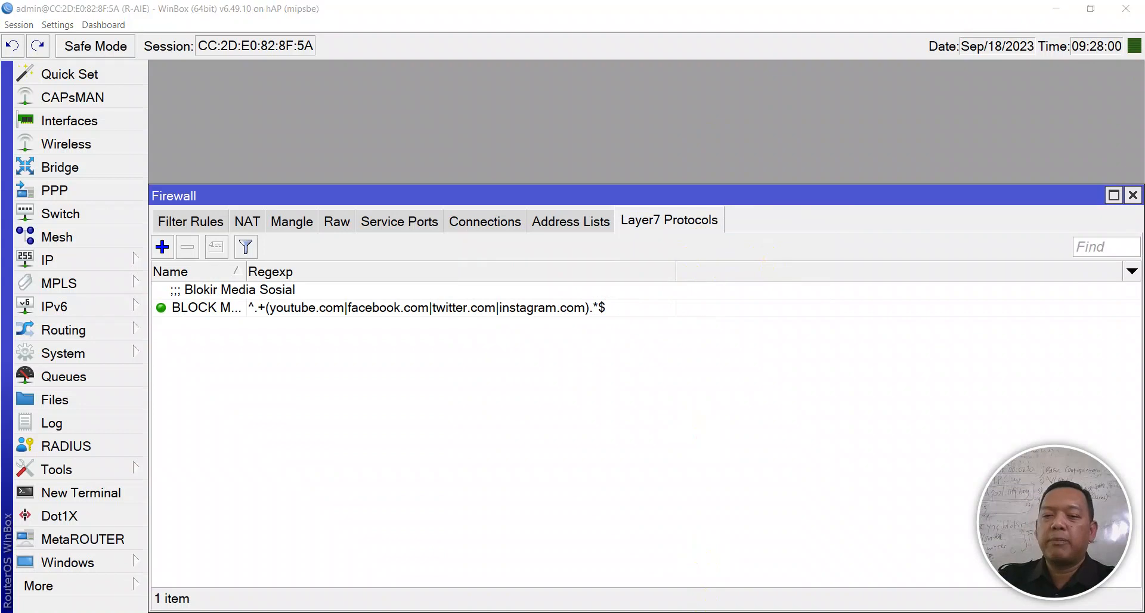
left_click_drag(355, 394, 503, 370)
left_click(593, 406)
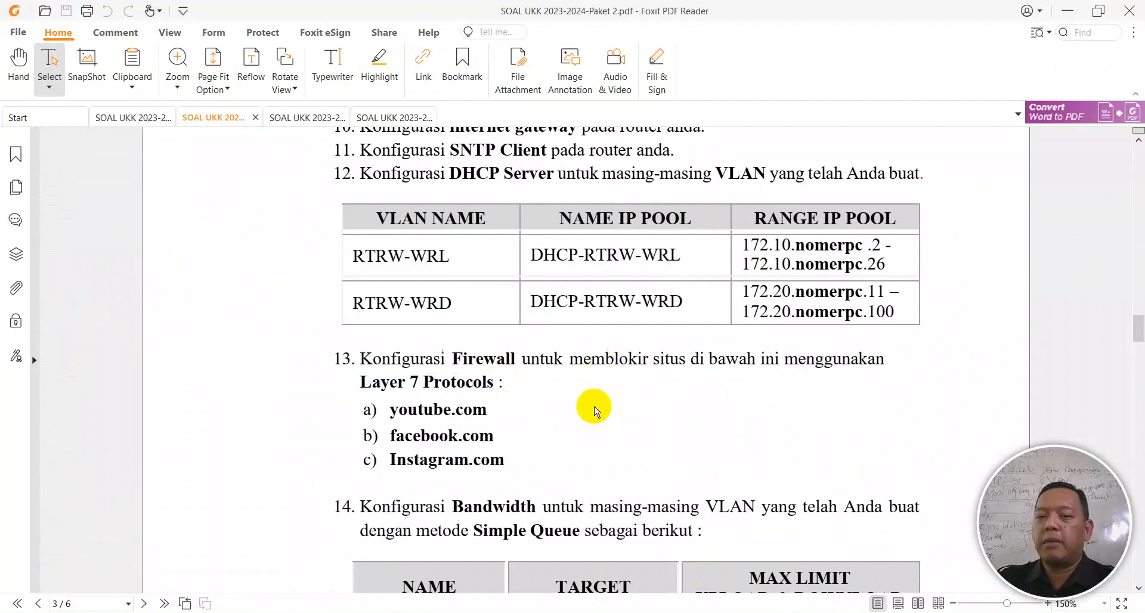
left_click(730, 612)
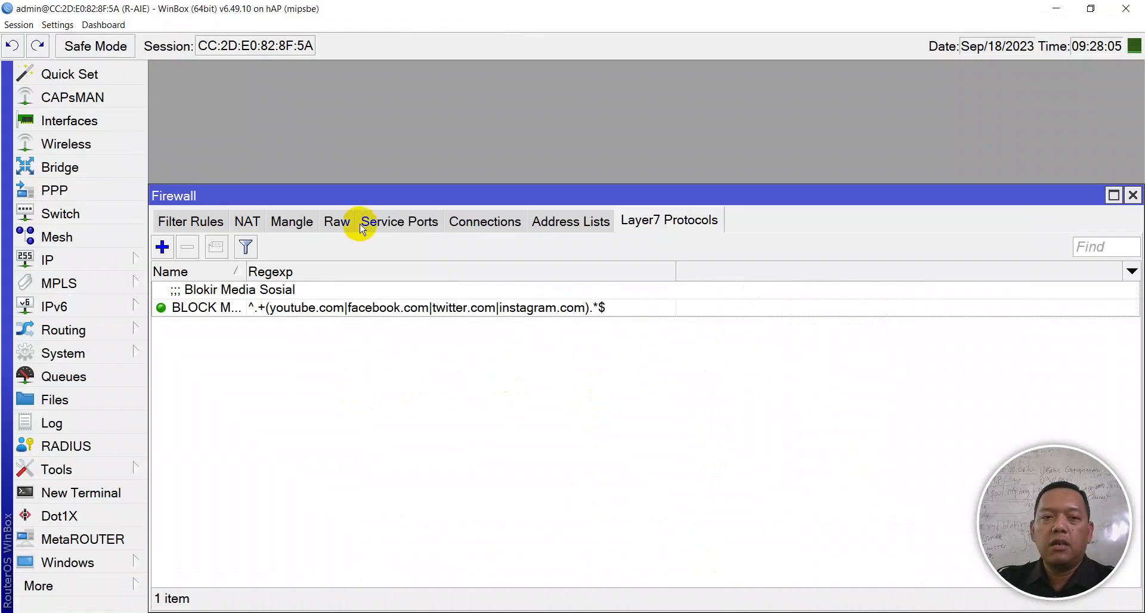
Step: Create a new firewall filter rule with its action set to drop
left_click(189, 223)
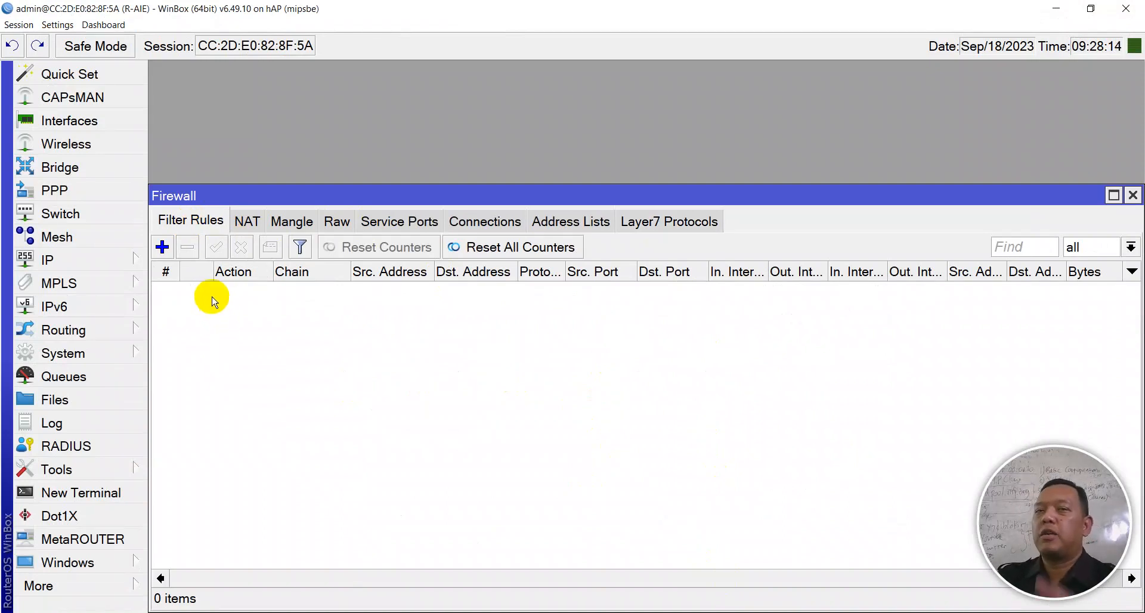
left_click(162, 247)
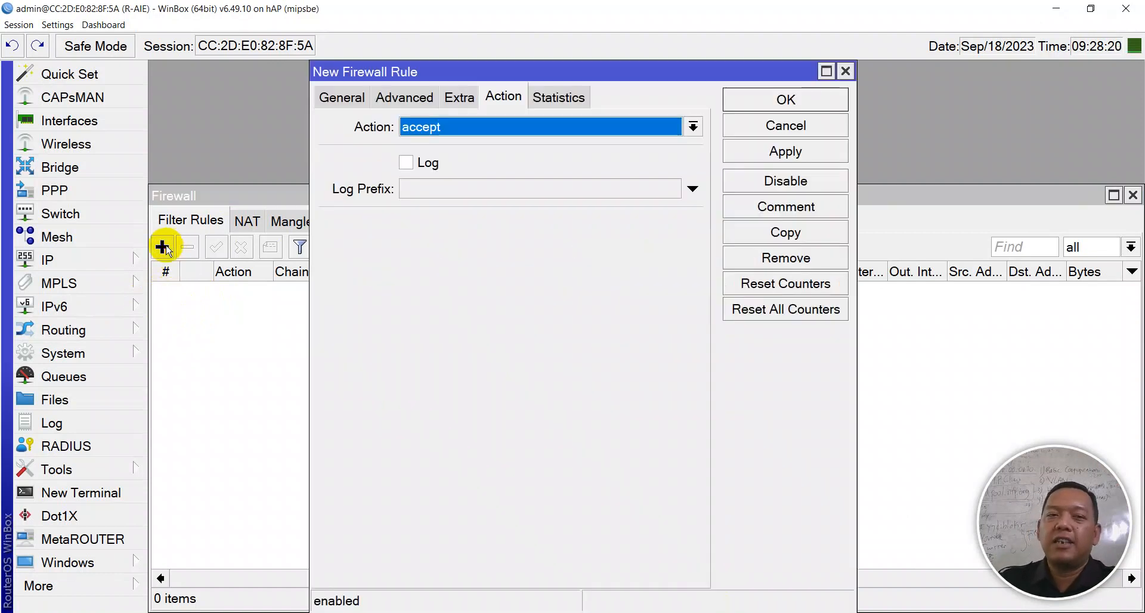
left_click(421, 134)
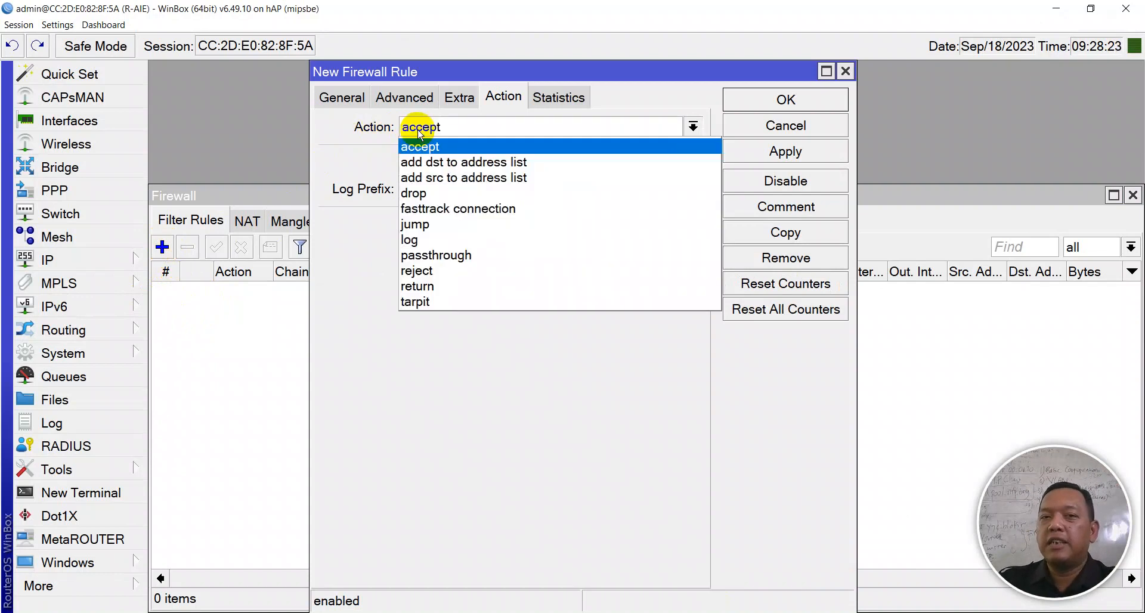
left_click(414, 193)
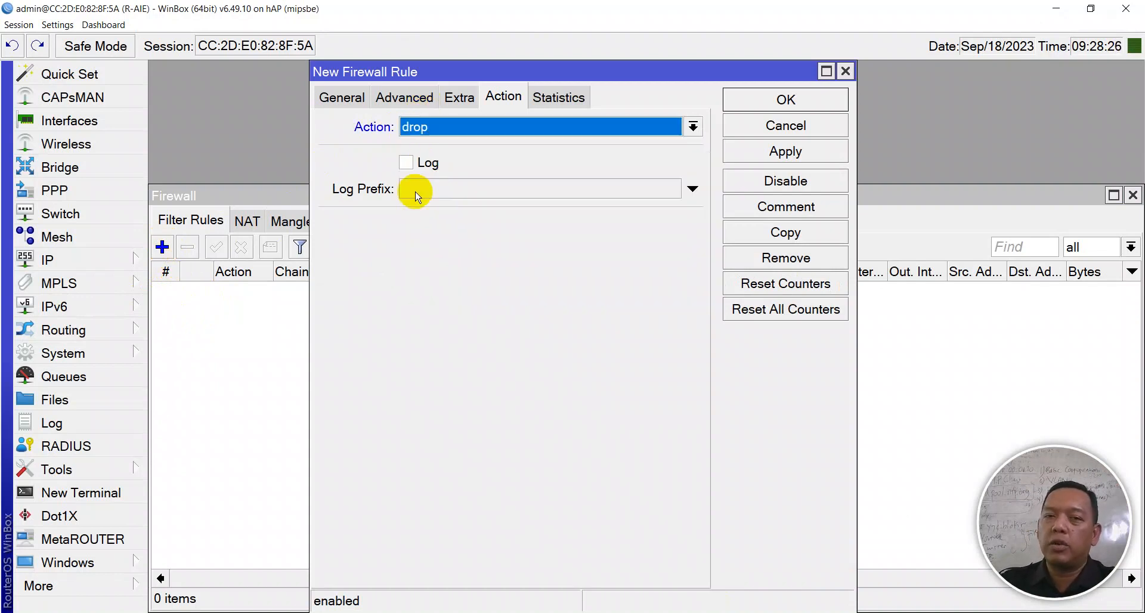
Step: Keep the rule on the forward chain and set its protocol to 6 (tcp) with destination ports 80,443
left_click(352, 99)
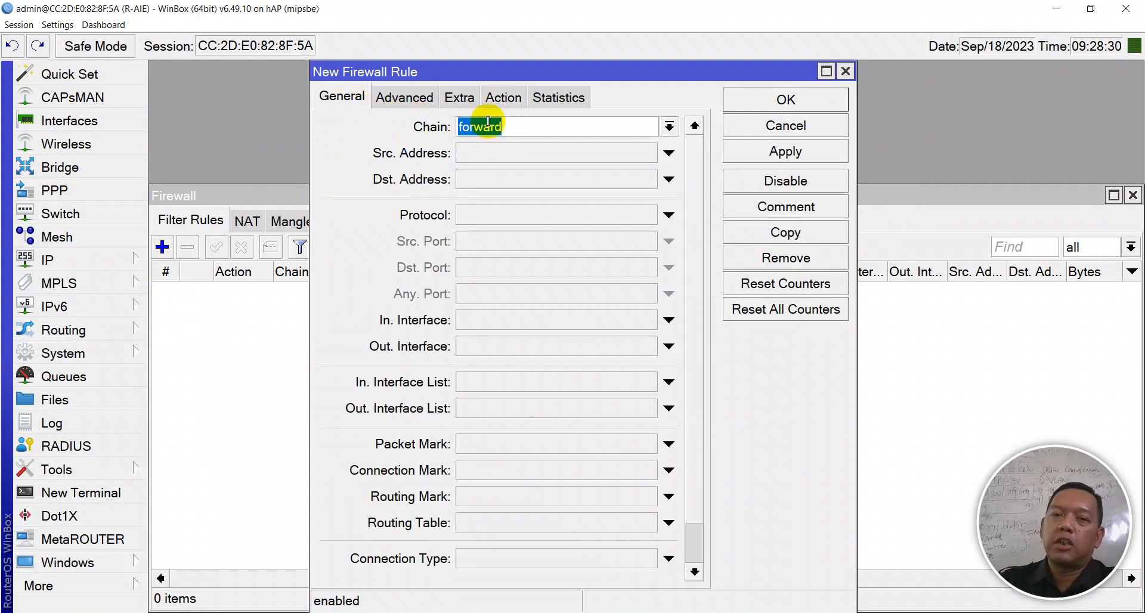
left_click(510, 219)
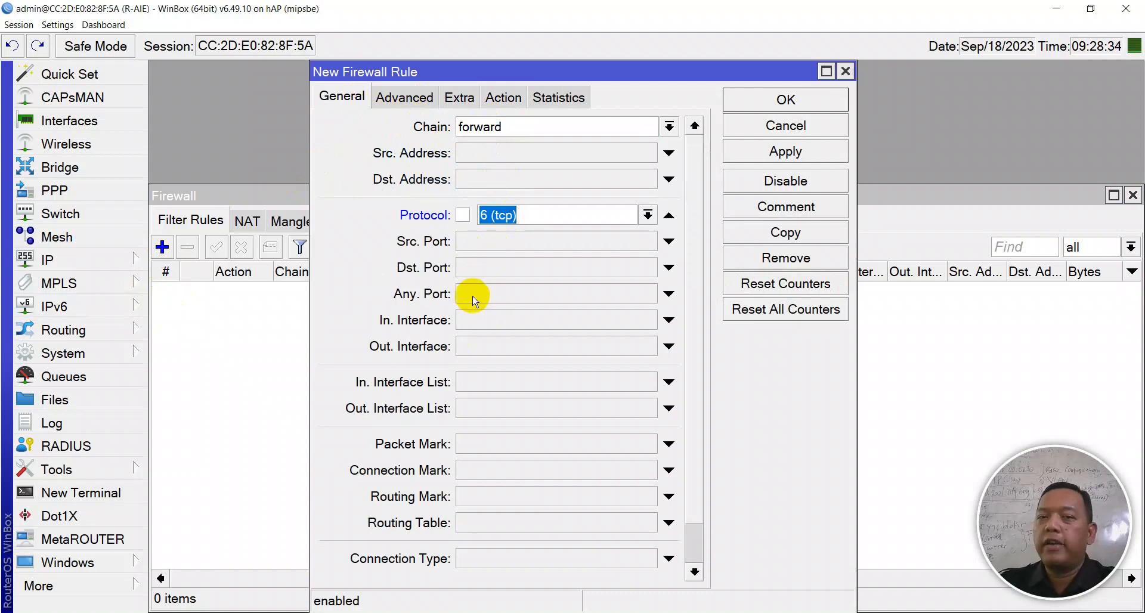
left_click(469, 276)
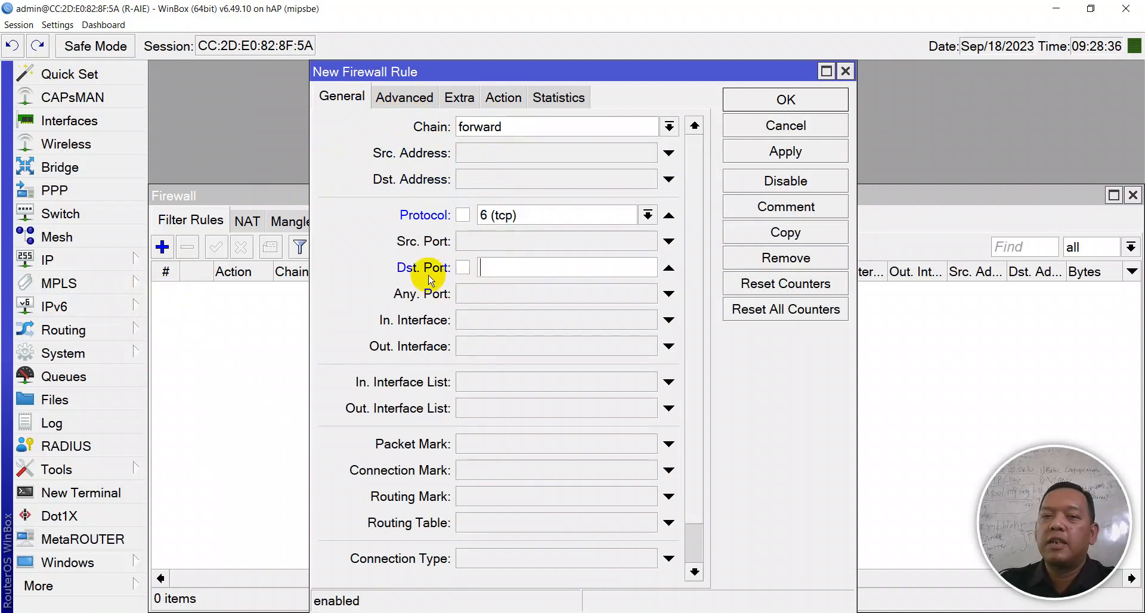
type("80,443")
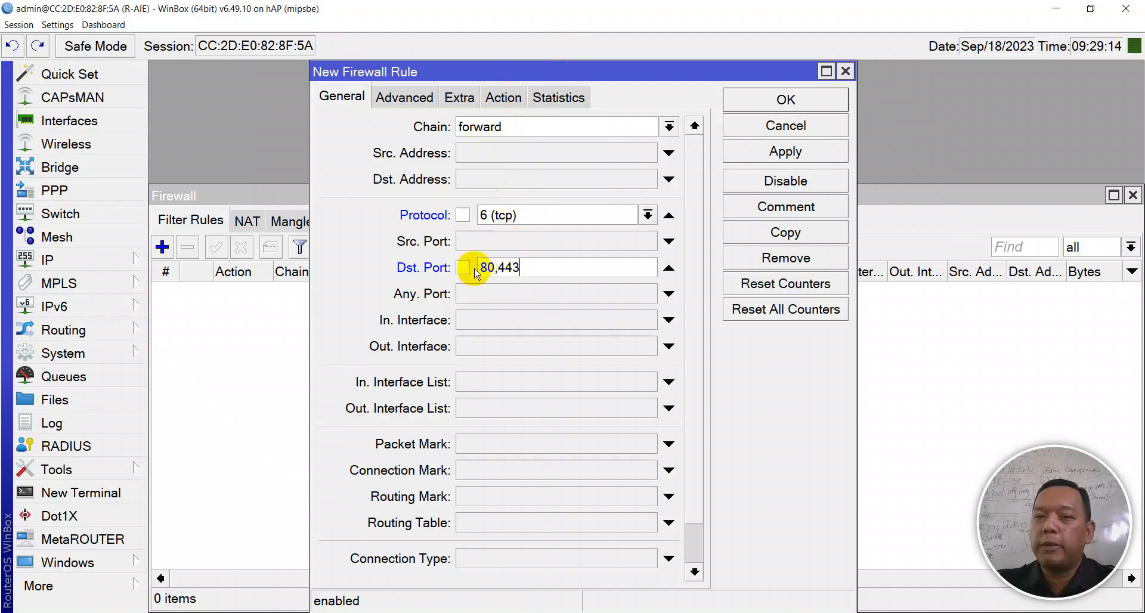
double_click(512, 271)
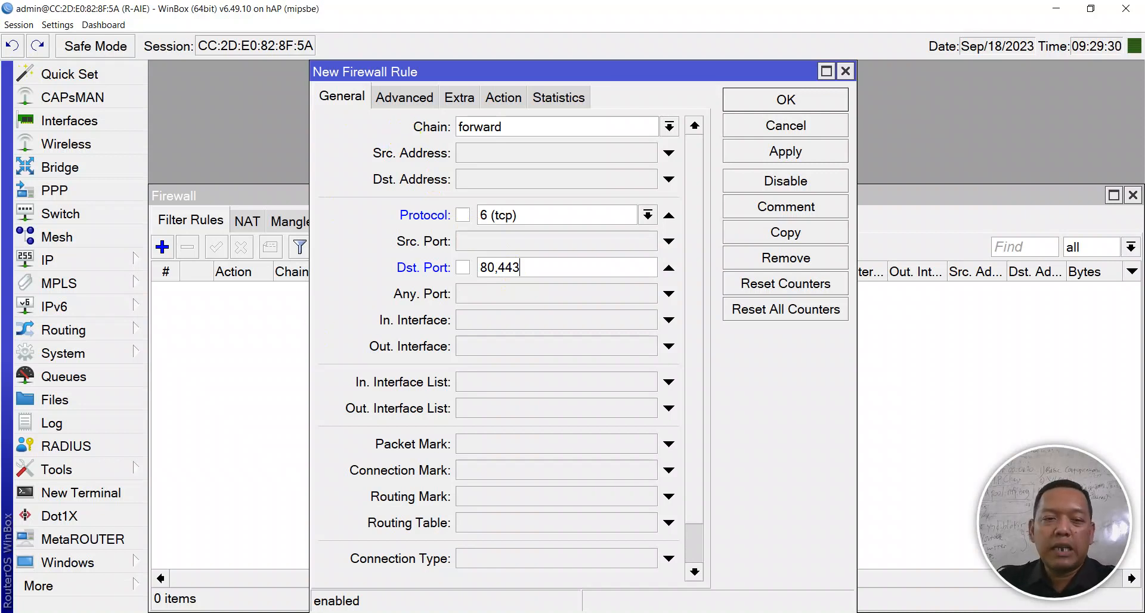
Step: Switch to Chrome, view youtube.com's connection information, and open the SMK YPM 1 Taman portal from a search for smkypm1taman
left_click(164, 612)
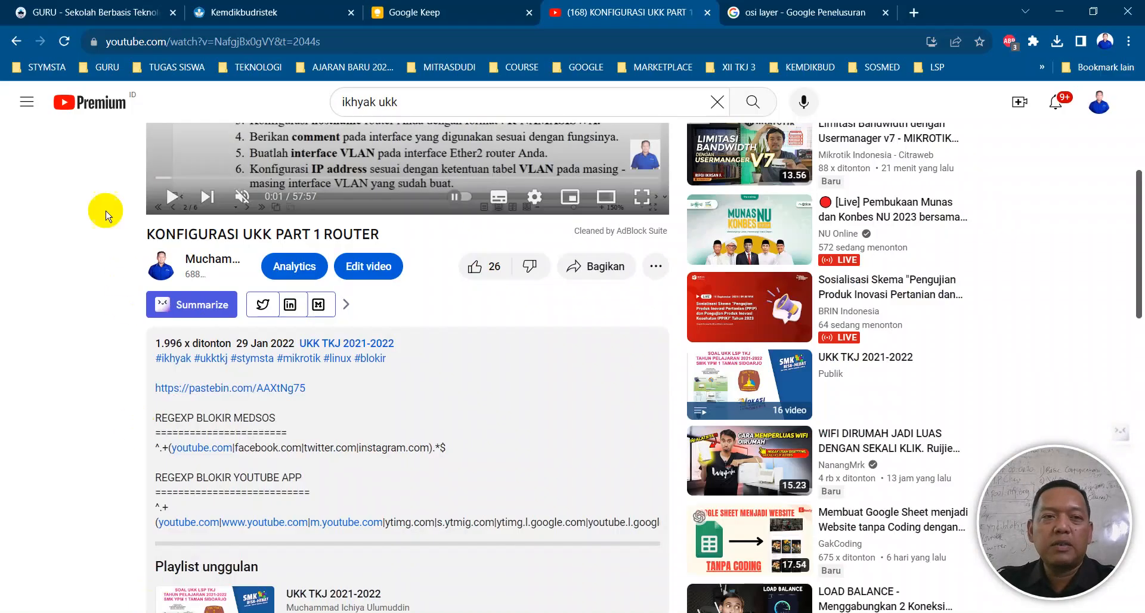
left_click(94, 42)
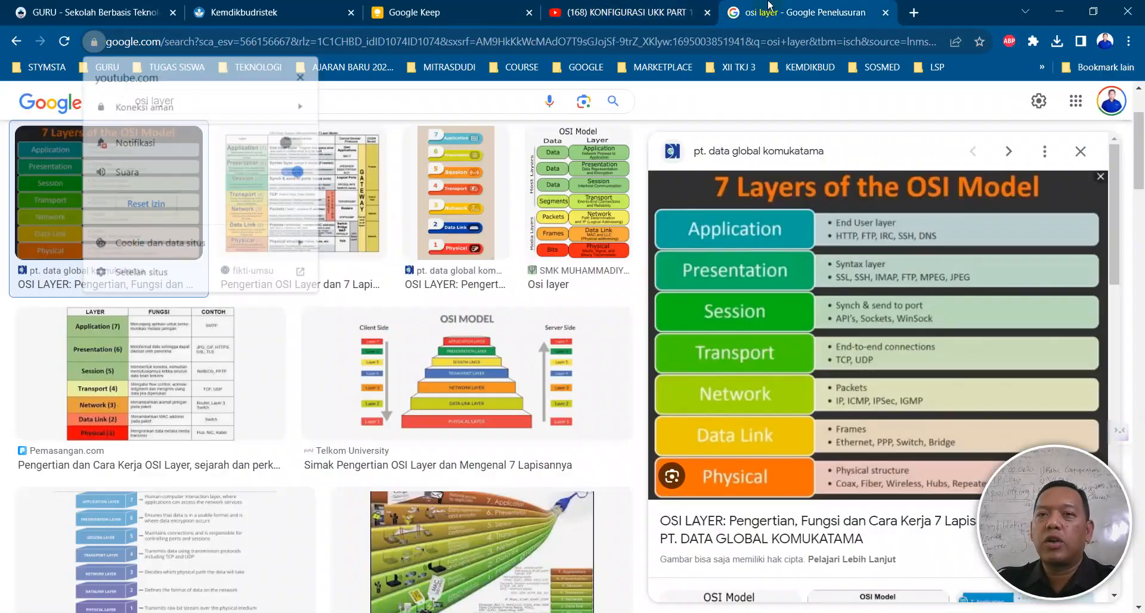
left_click(757, 12)
left_click(488, 42)
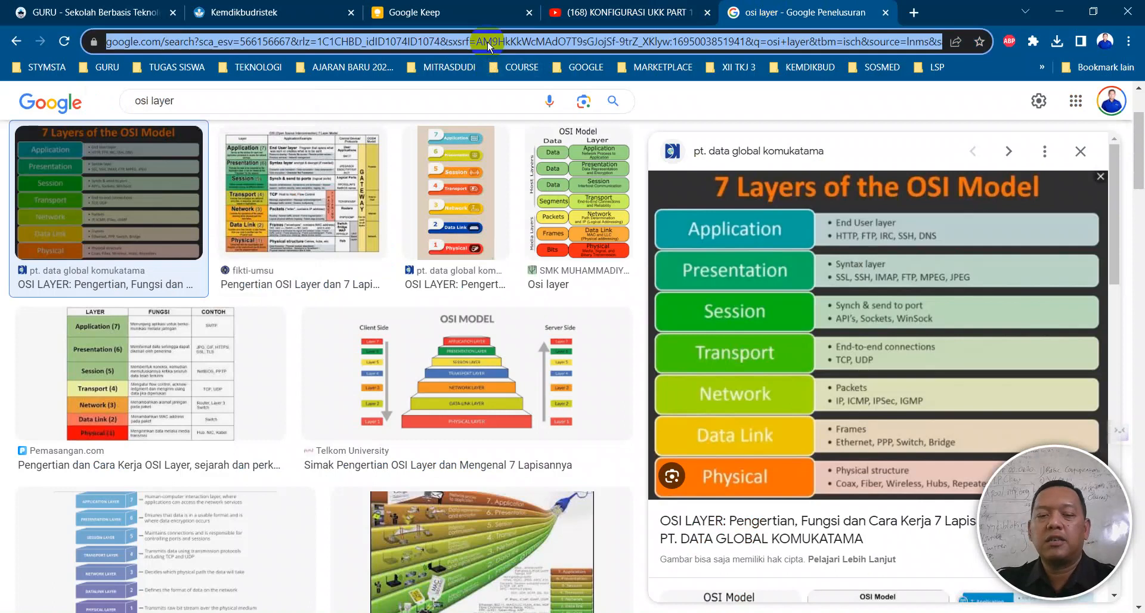
type("smkypm1taman")
key("Return")
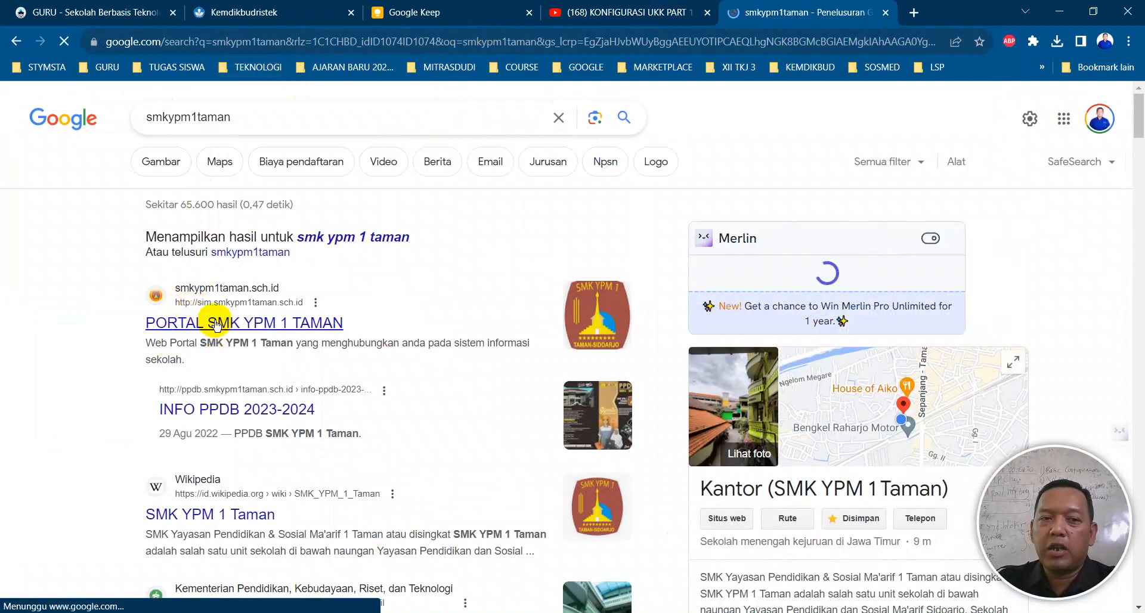
left_click(148, 323)
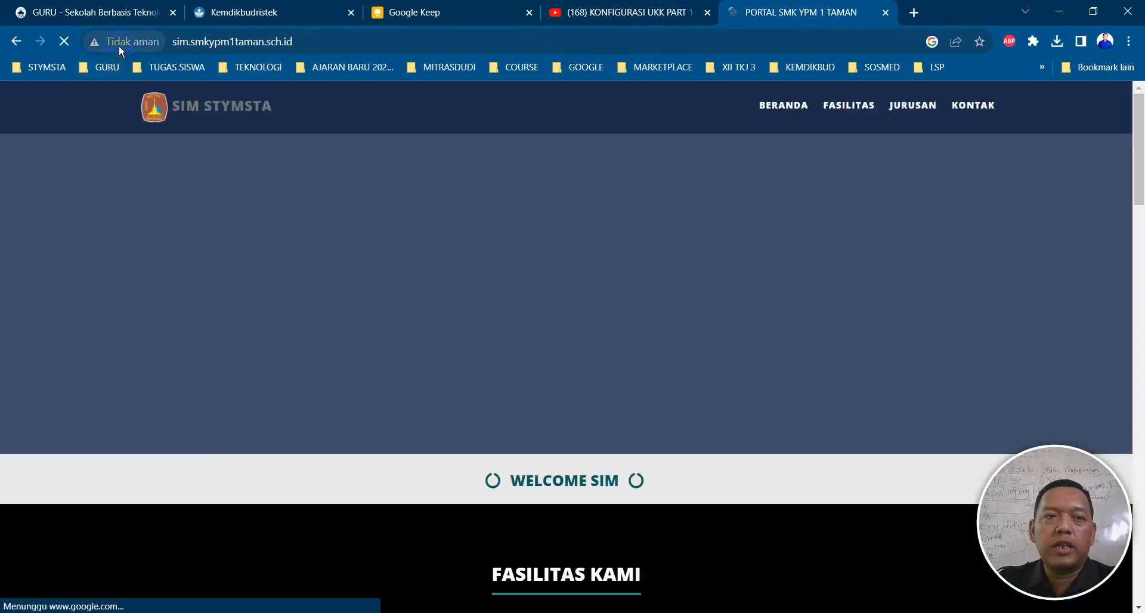
Step: Check the connection security information of sim.smkypm1taman.sch.id
left_click(147, 47)
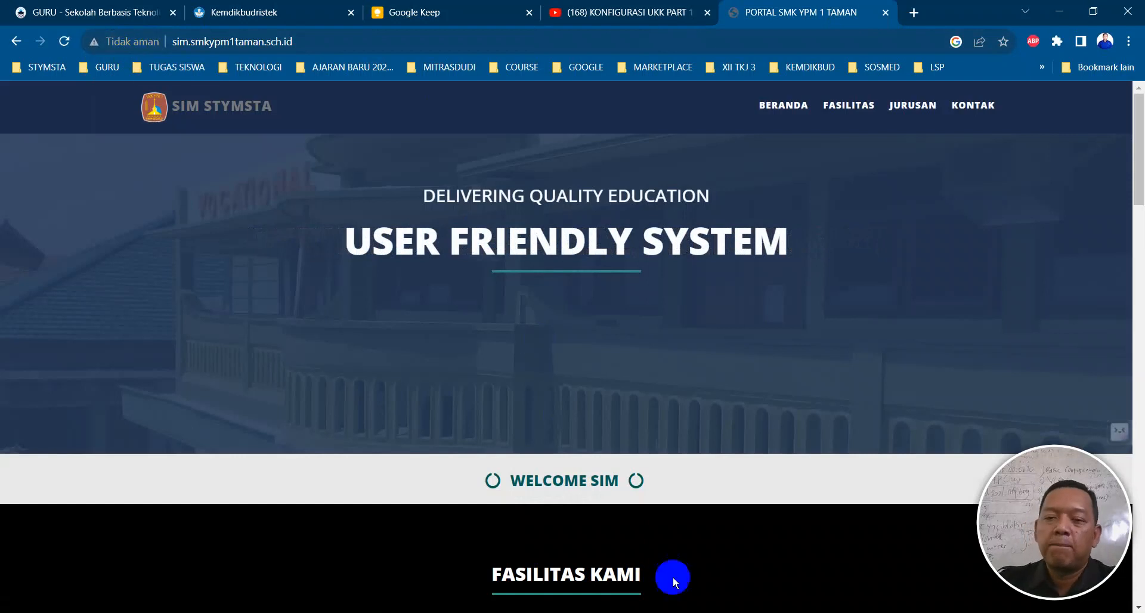
left_click(107, 48)
left_click(107, 48)
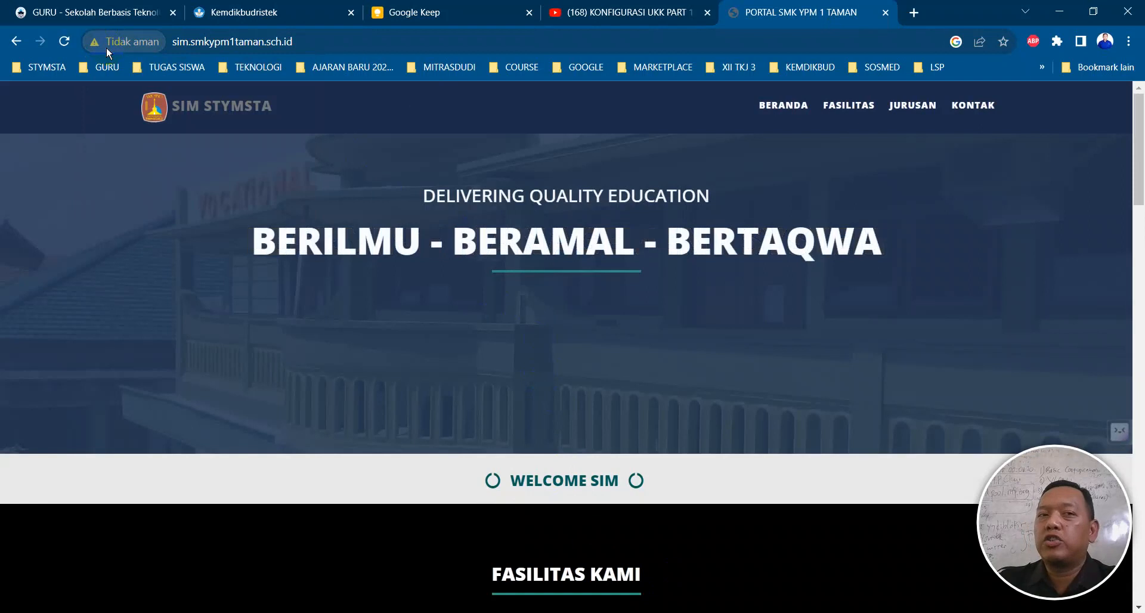
left_click(107, 47)
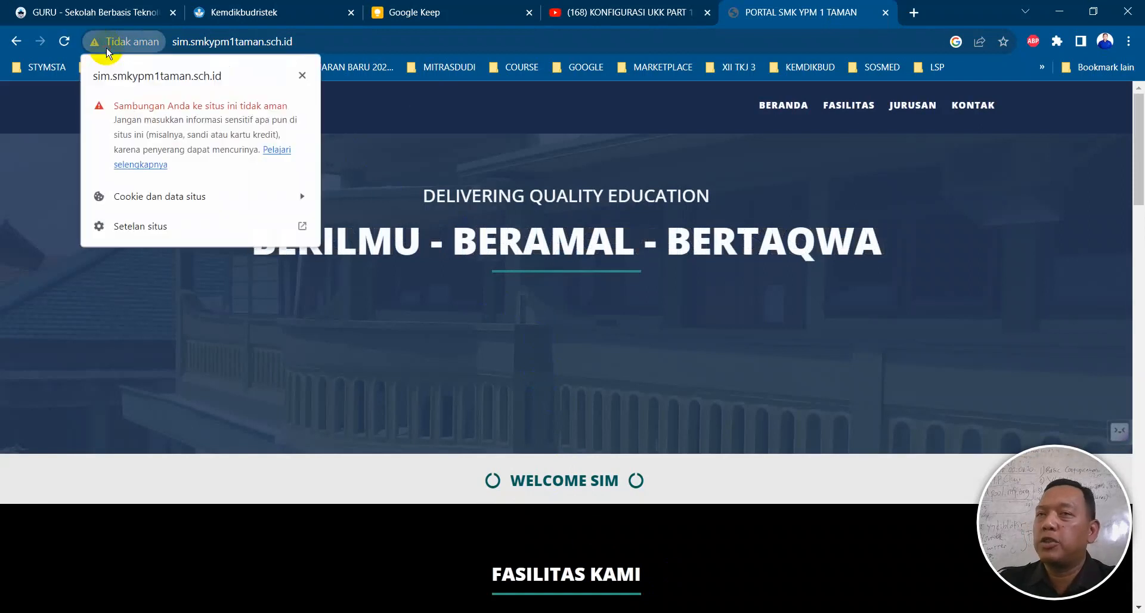
left_click(110, 48)
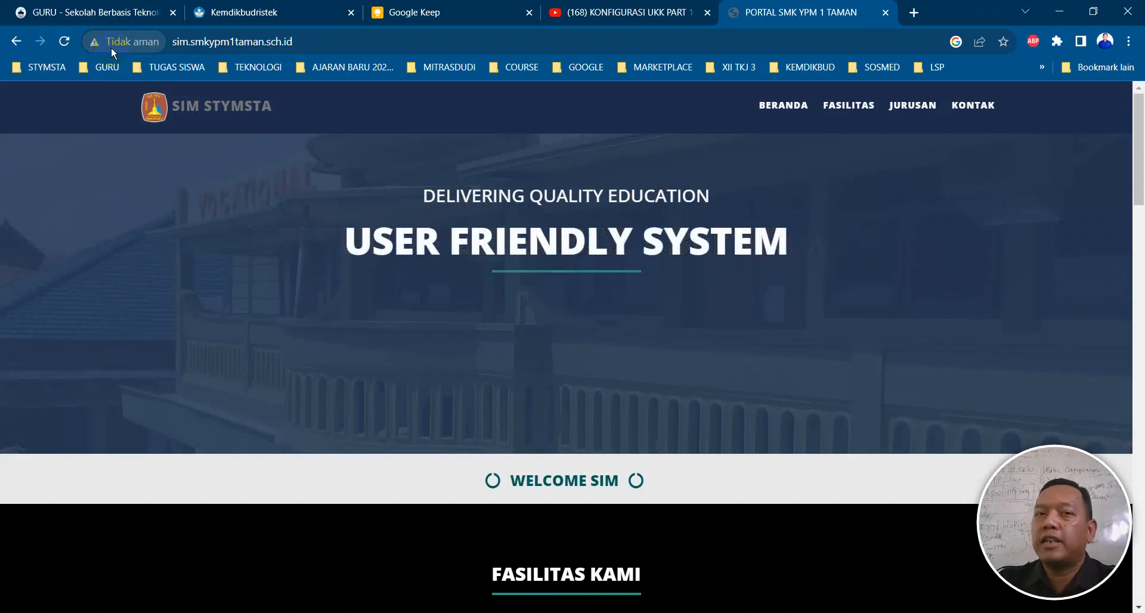
Step: Load shopee.co.id and a Google search for bca, and return to WinBox
left_click(192, 44)
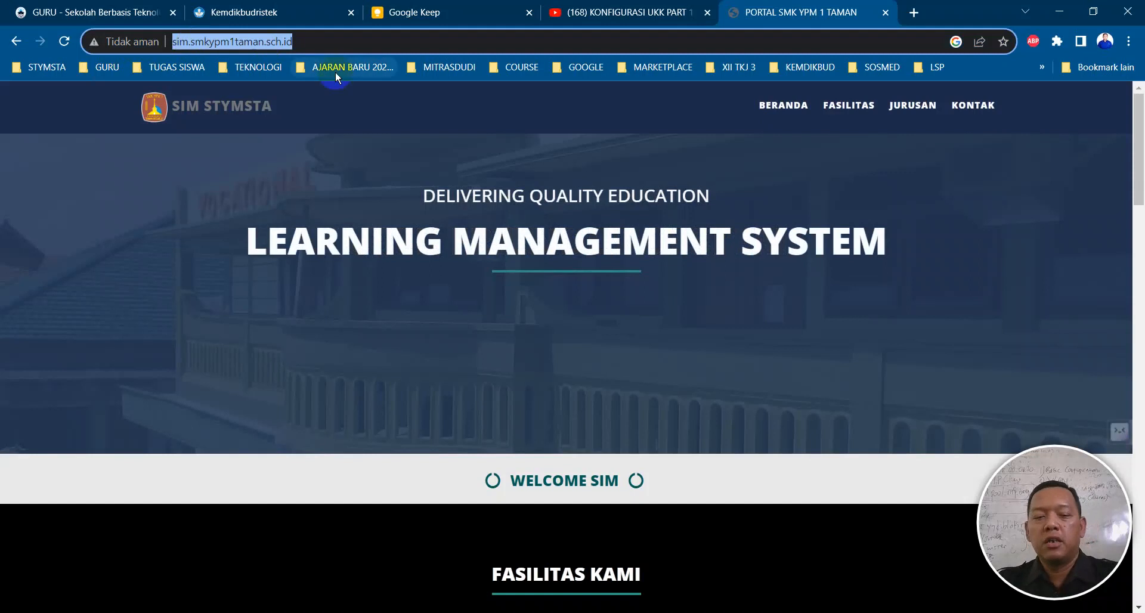
type("shop")
key("Return")
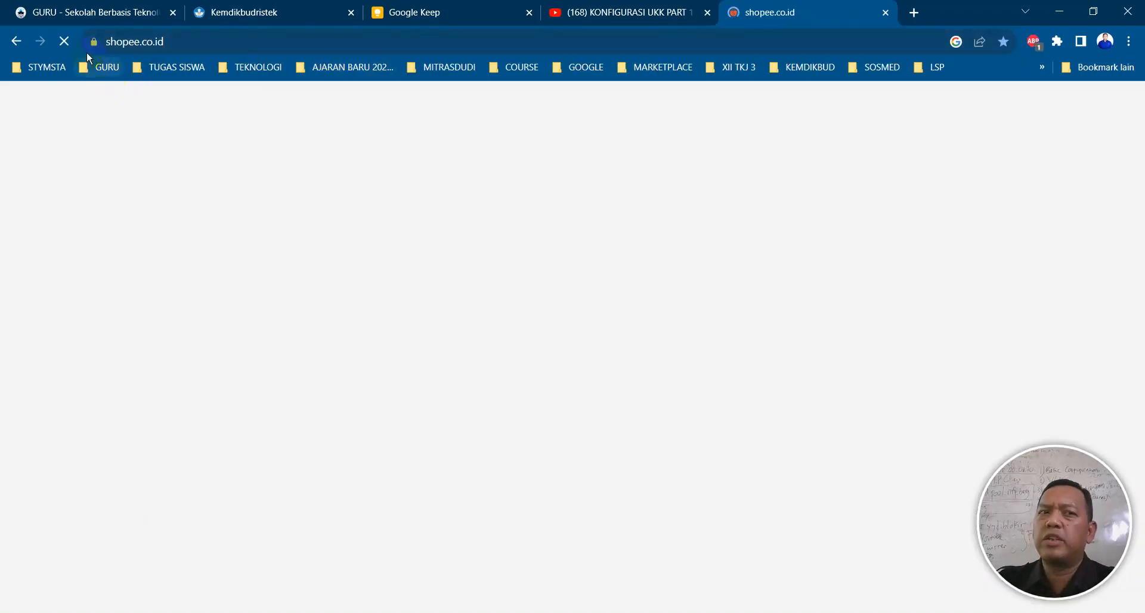
left_click(187, 40)
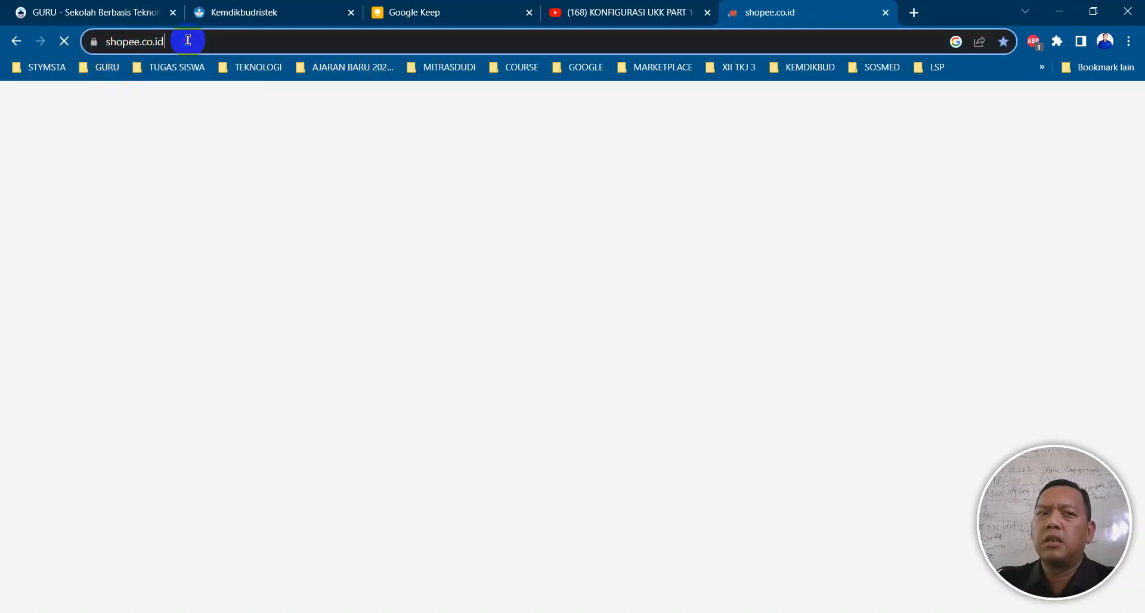
type("bca")
key("Return")
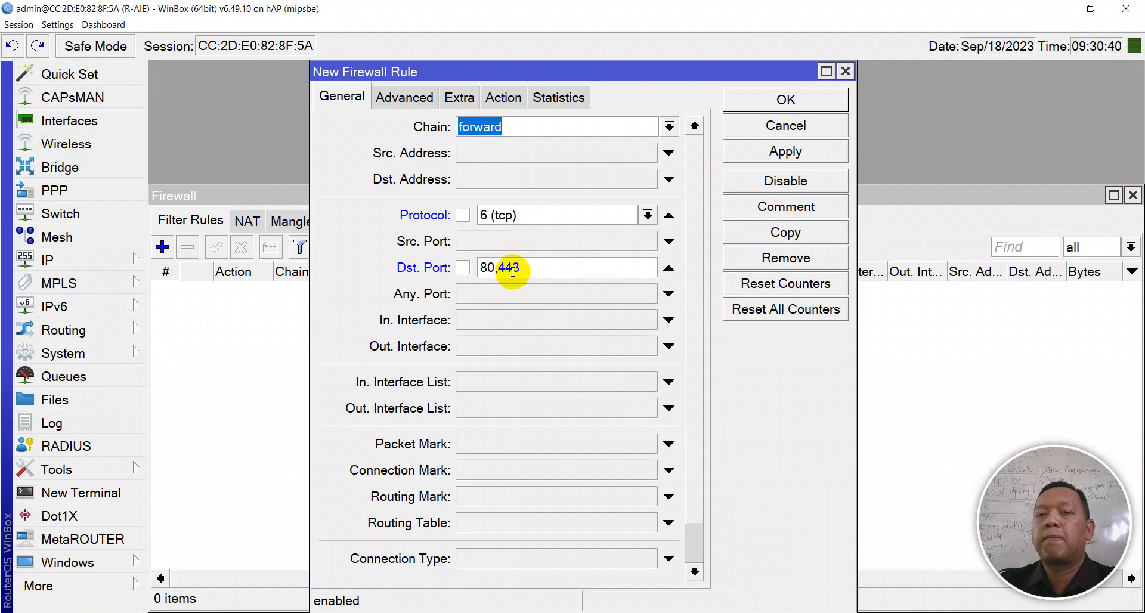
Step: Set the firewall rule's Layer 7 protocol to BLOCK MEDSOS and apply the rule
left_click(403, 100)
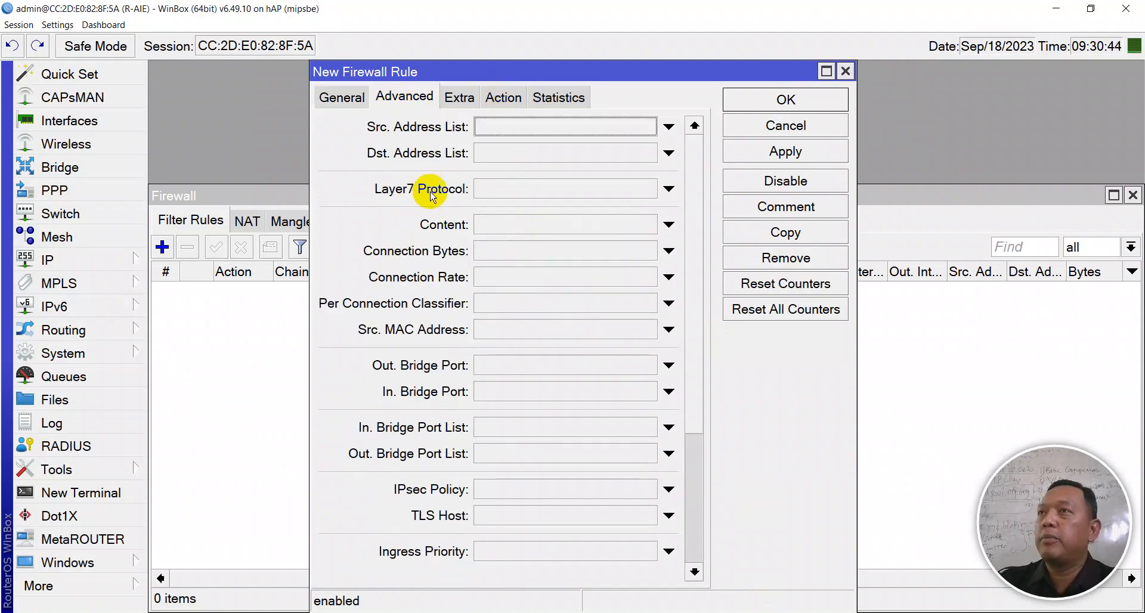
left_click(640, 191)
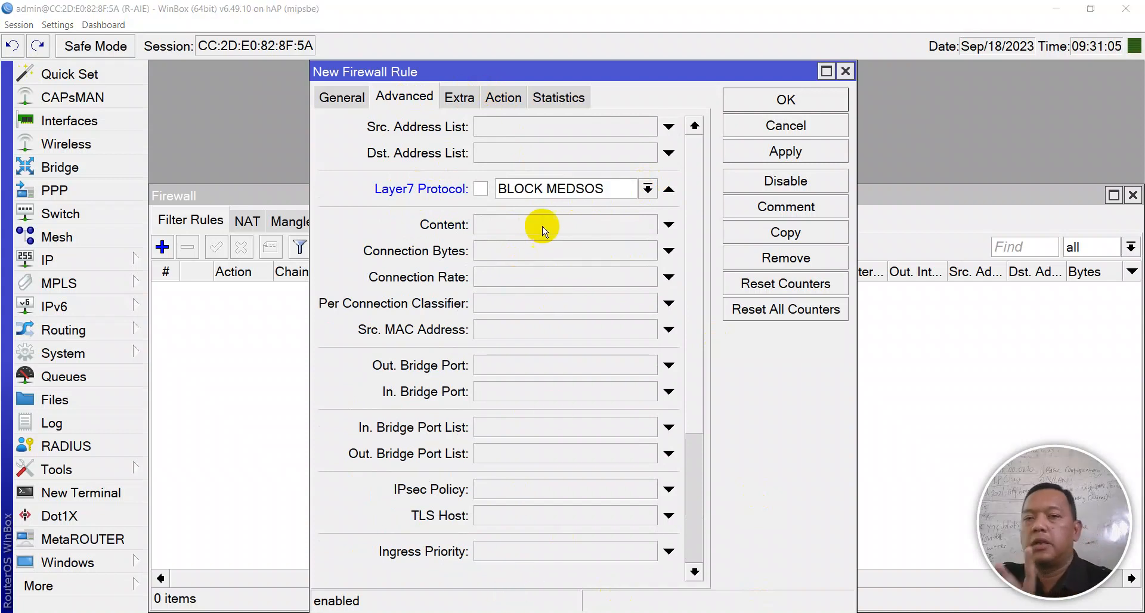
left_click(738, 151)
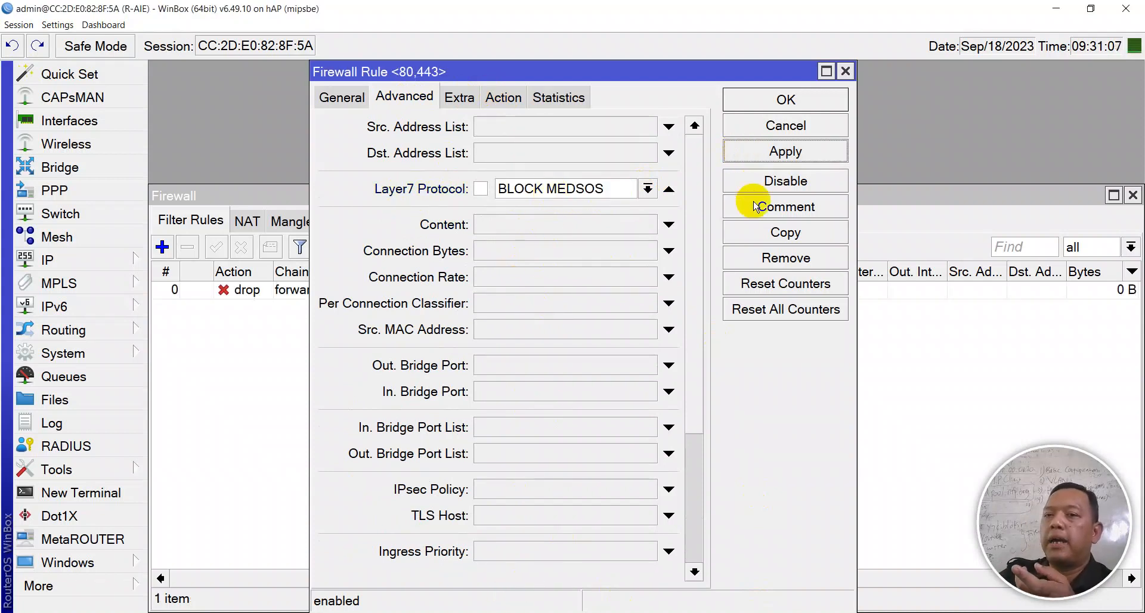
Step: Add the comment "Blokir Media Sosial" to the firewall rule and save it
left_click(760, 205)
type("Blokir")
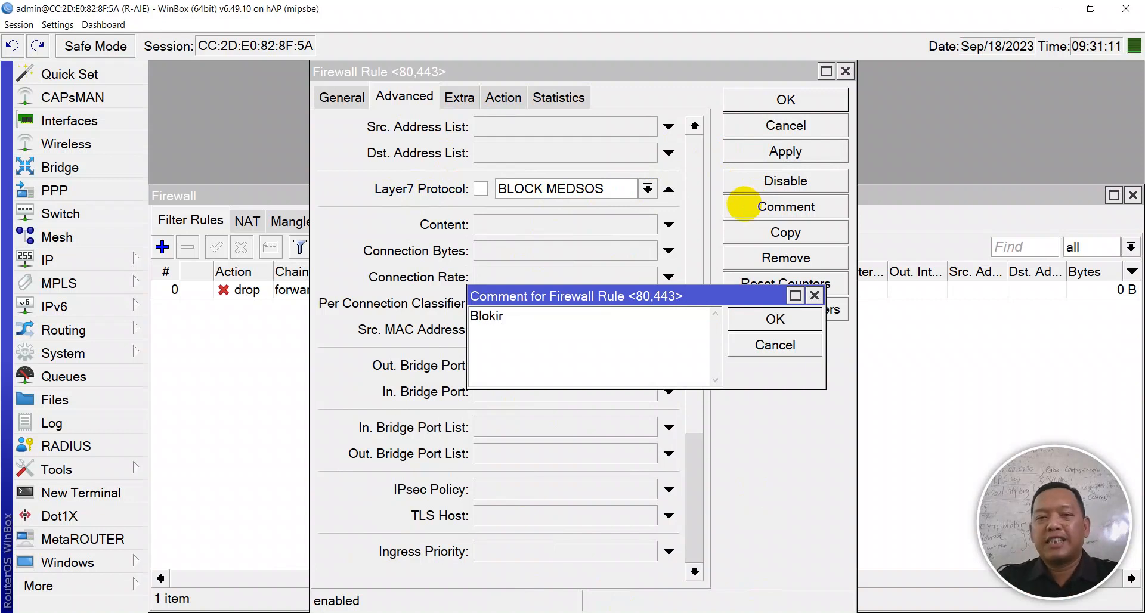
type(" Media")
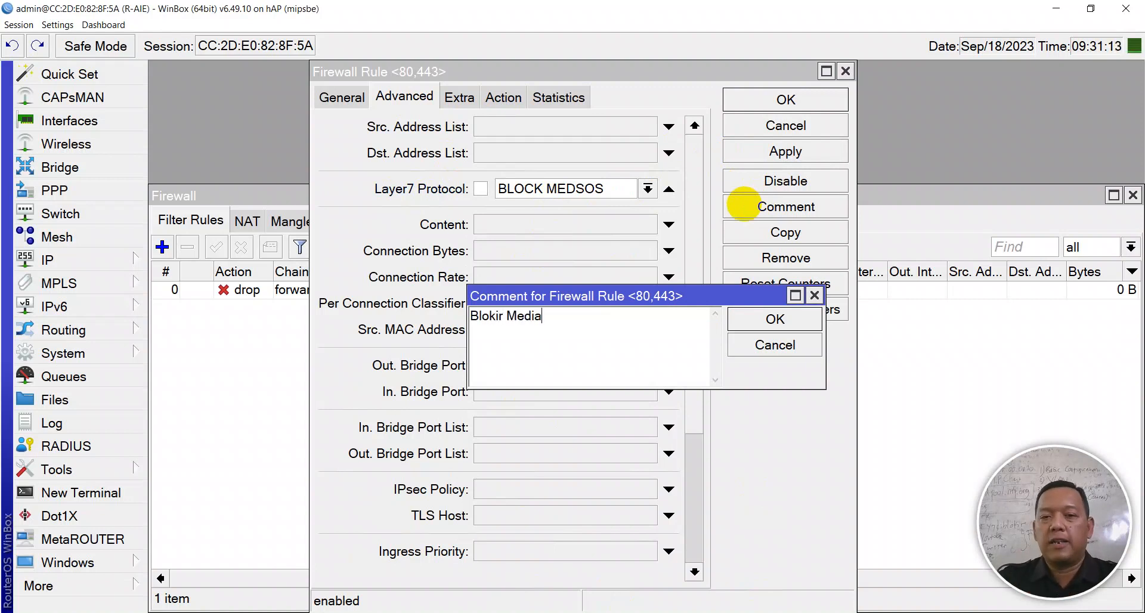
type(" Sosial")
key("Return")
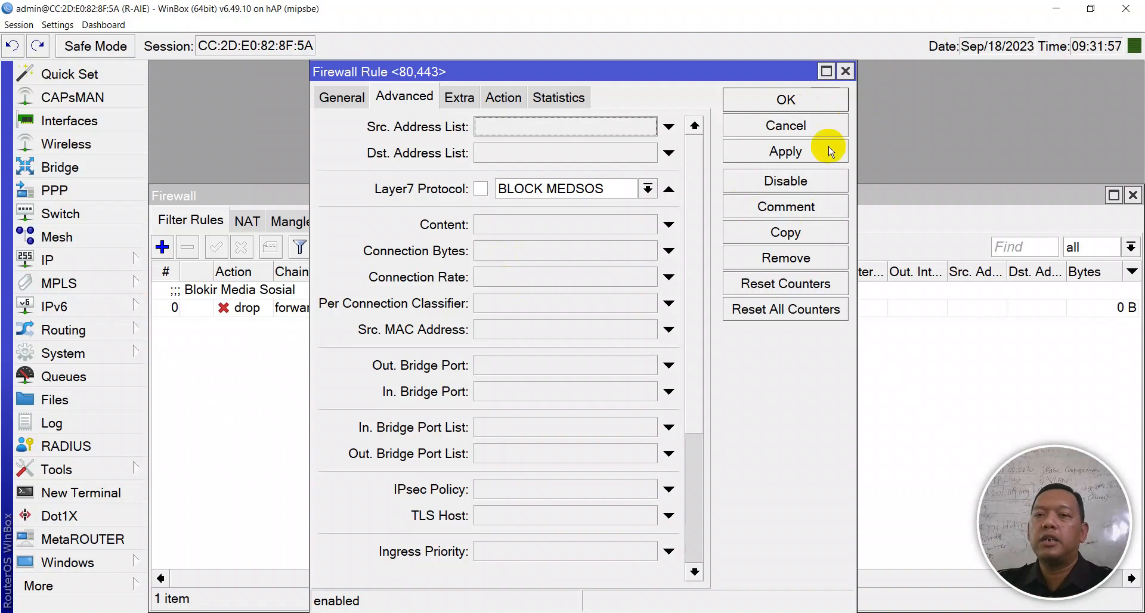
left_click(780, 158)
left_click(775, 103)
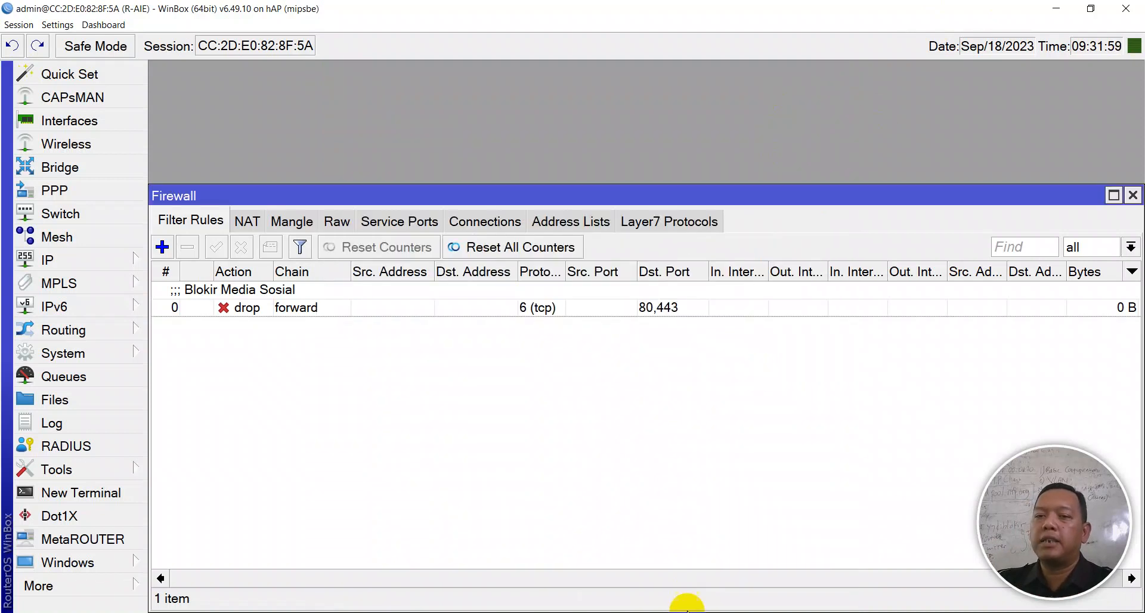
Step: Examine the Bytes and Packets counters of the drop rule in the filter list
left_click_drag(1010, 197, 924, 196)
left_click_drag(1056, 310, 1126, 292)
left_click_drag(834, 581, 943, 572)
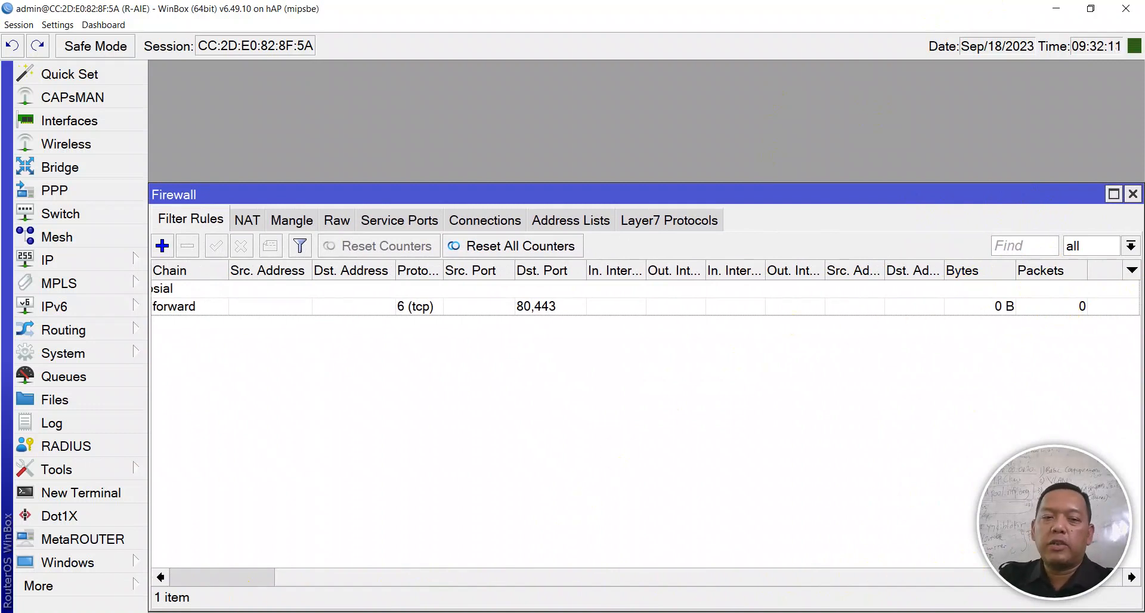
Step: Switch to Chrome and load google.com in a new incognito window
left_click(122, 612)
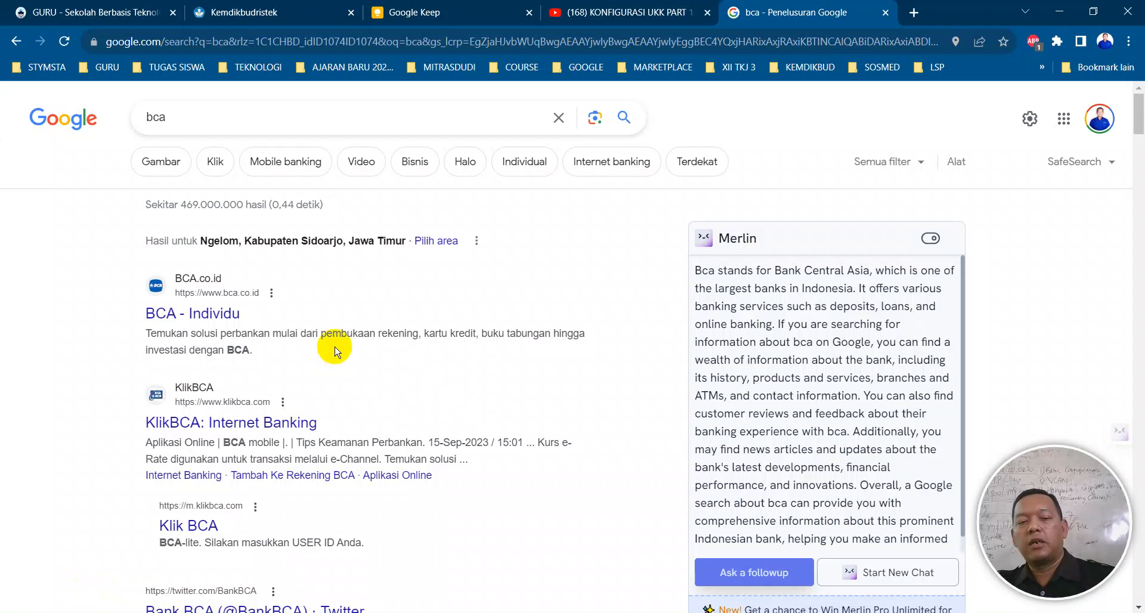
key("ctrl+shift+n")
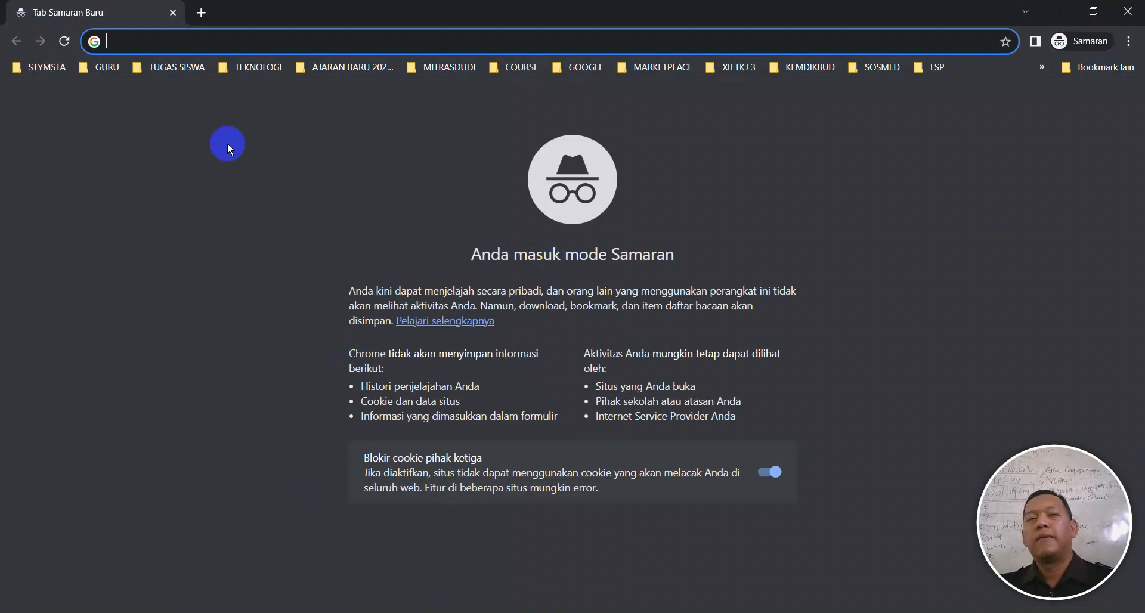
type("g")
left_click(193, 70)
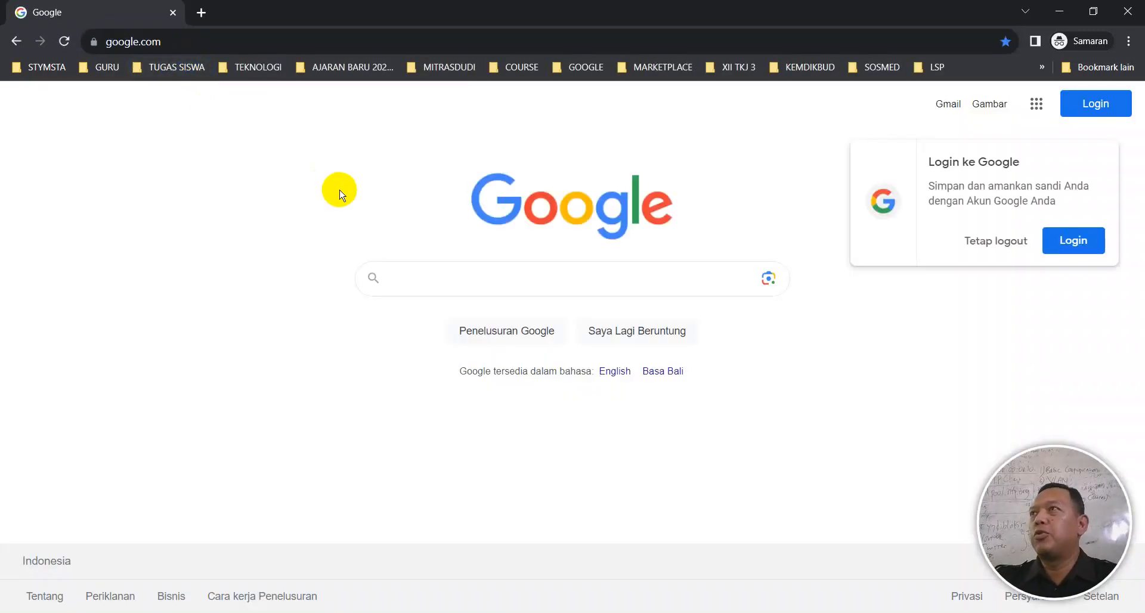
Step: Search Google for yt and open the YouTube home page result in a separate tab to test the block
left_click(420, 278)
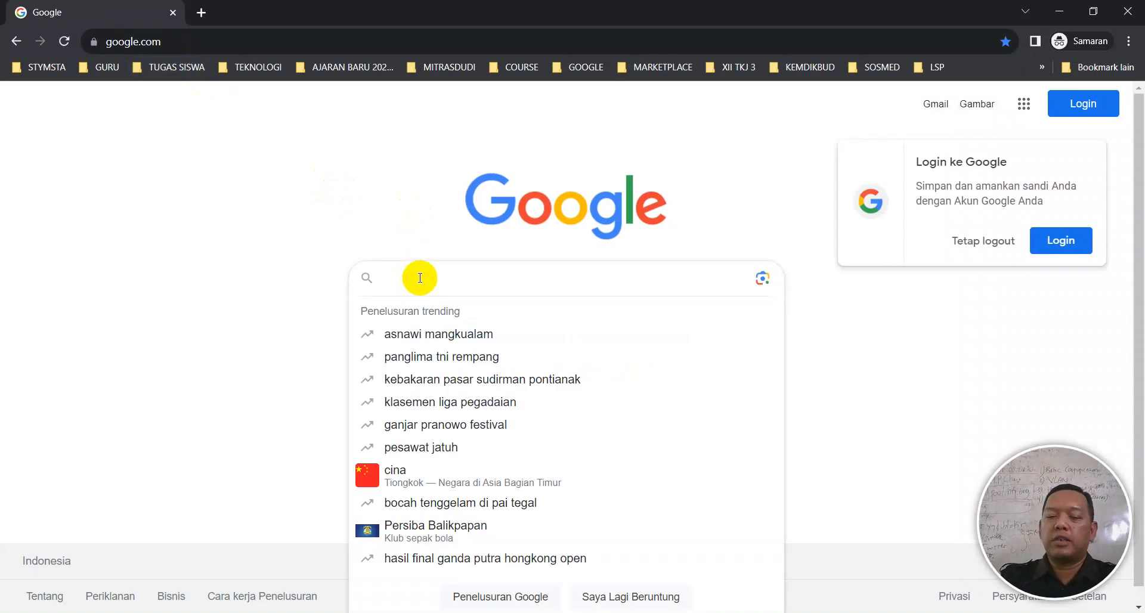
type("yt")
key("Return")
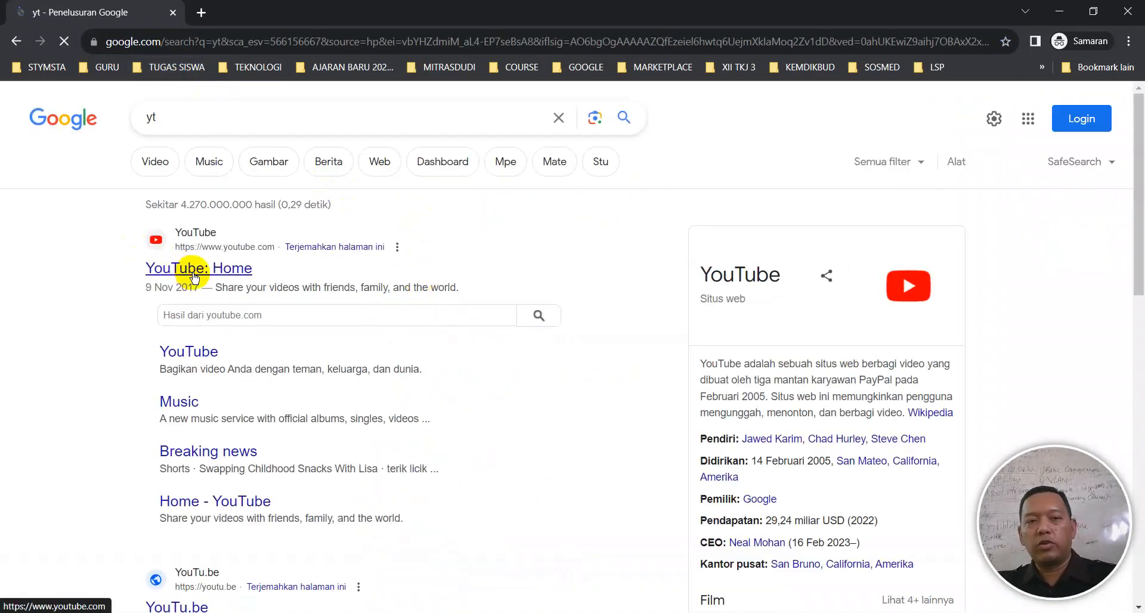
middle_click(178, 264)
Step: Search Google for upin ipin and limit the results to videos
left_click_drag(204, 124, 102, 123)
type("up")
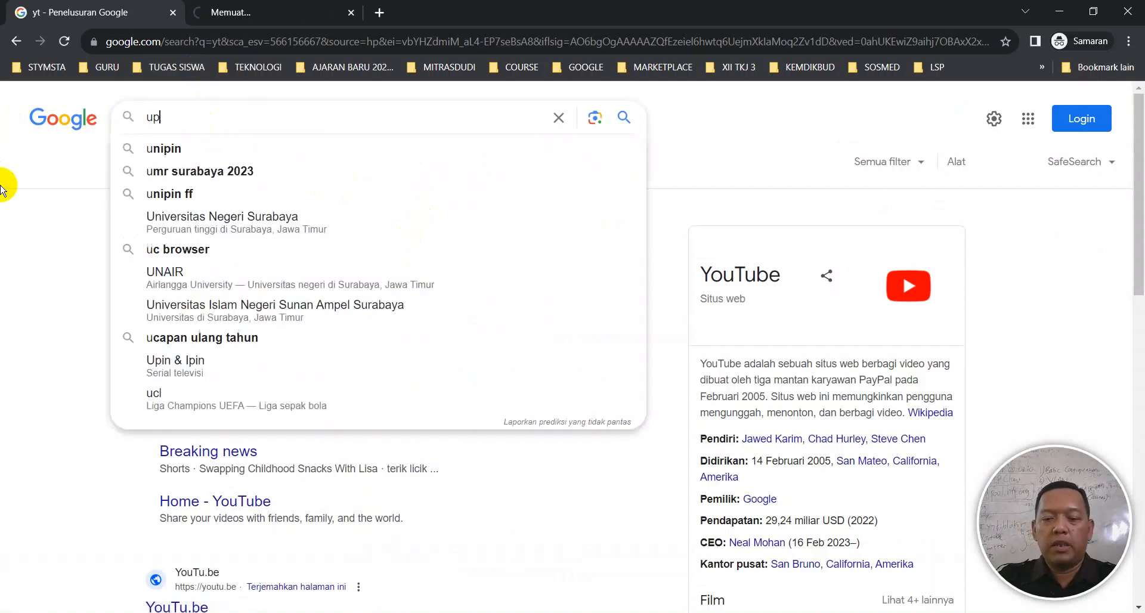
type("in ipin")
key("Return")
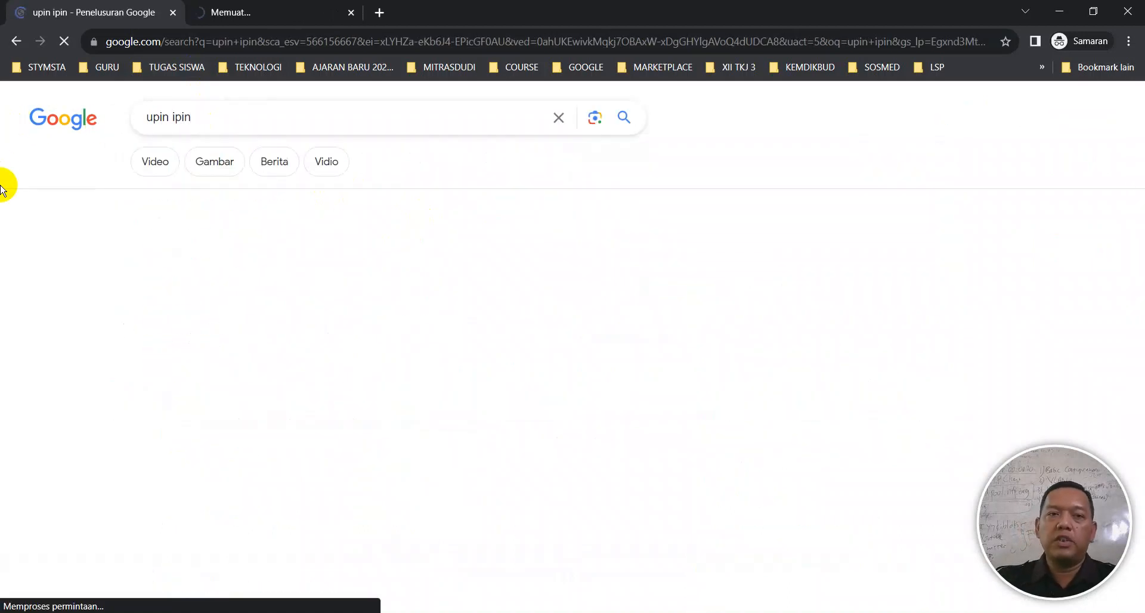
left_click(162, 160)
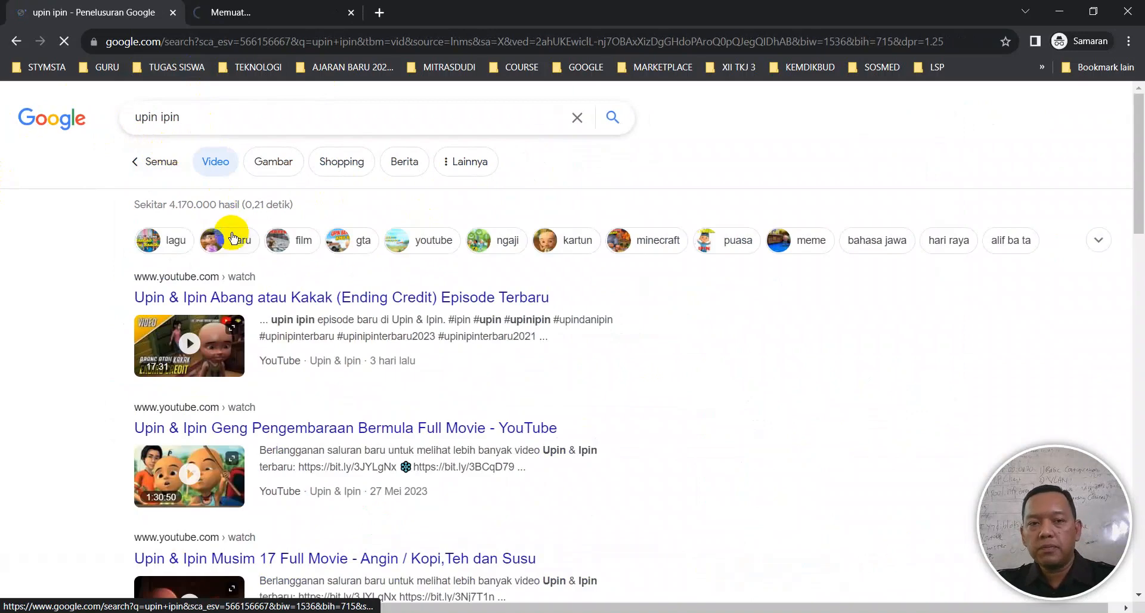
Step: Open the first two Upin & Ipin YouTube video results in separate tabs to test the block
scroll(225, 215, "down", 1)
left_click(234, 229, "ctrl")
left_click(232, 357, "ctrl")
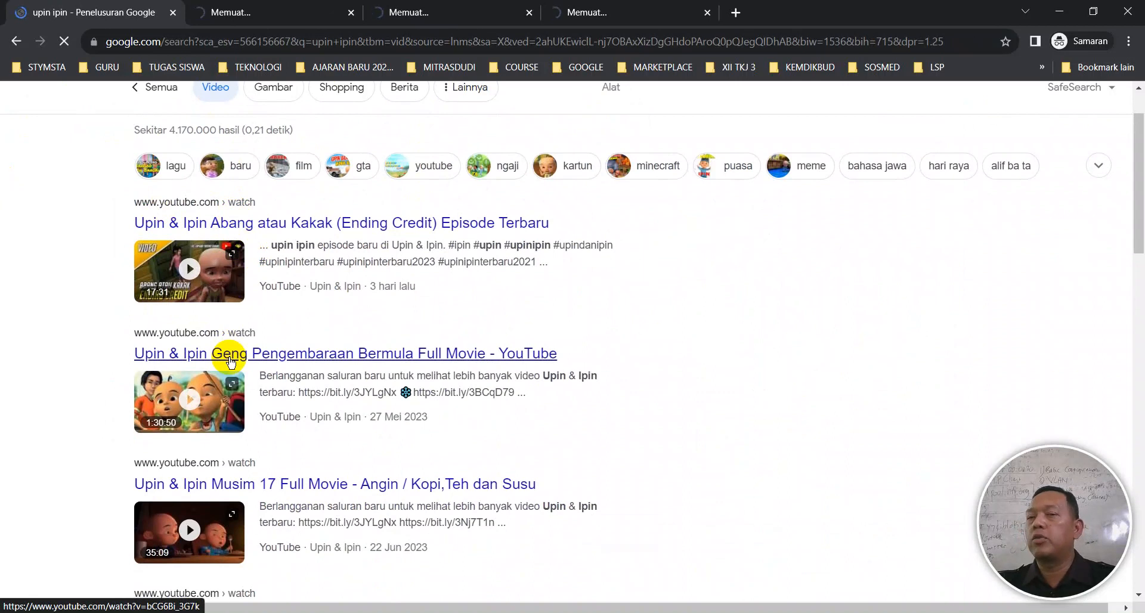
Step: Open the Upin & Ipin Musim 17 video result in a separate tab and check the YouTube tabs for the block
left_click(210, 483, "ctrl")
left_click(230, 12)
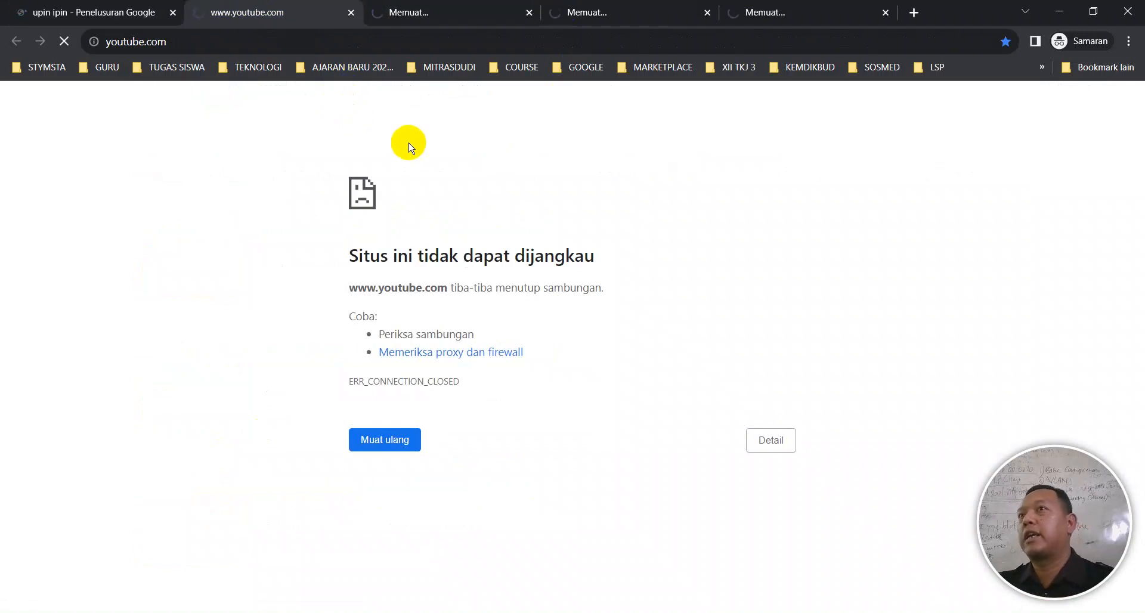
left_click(440, 12)
left_click(594, 13)
left_click(315, 17)
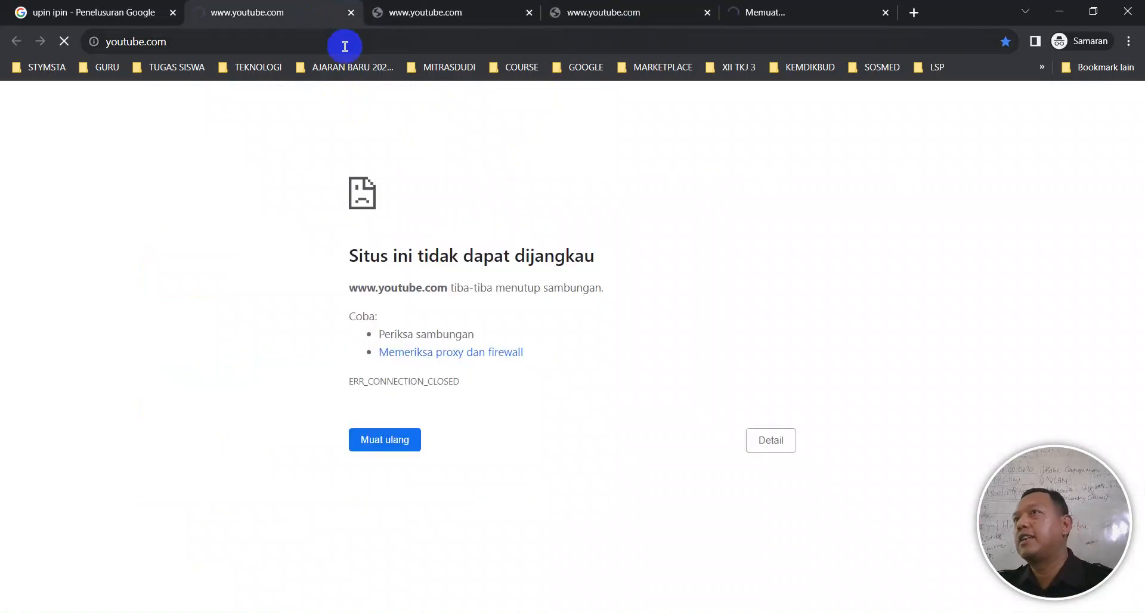
left_click(754, 16)
Step: Switch to WinBox and view the Layer7 Protocols of the IP firewall
left_click(751, 612)
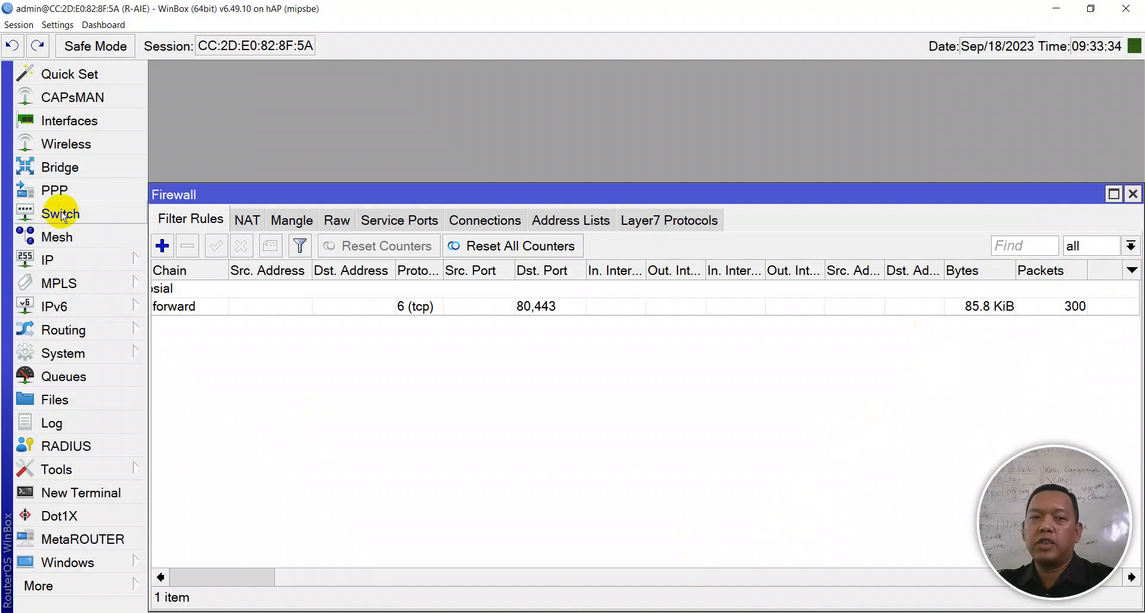
left_click(67, 259)
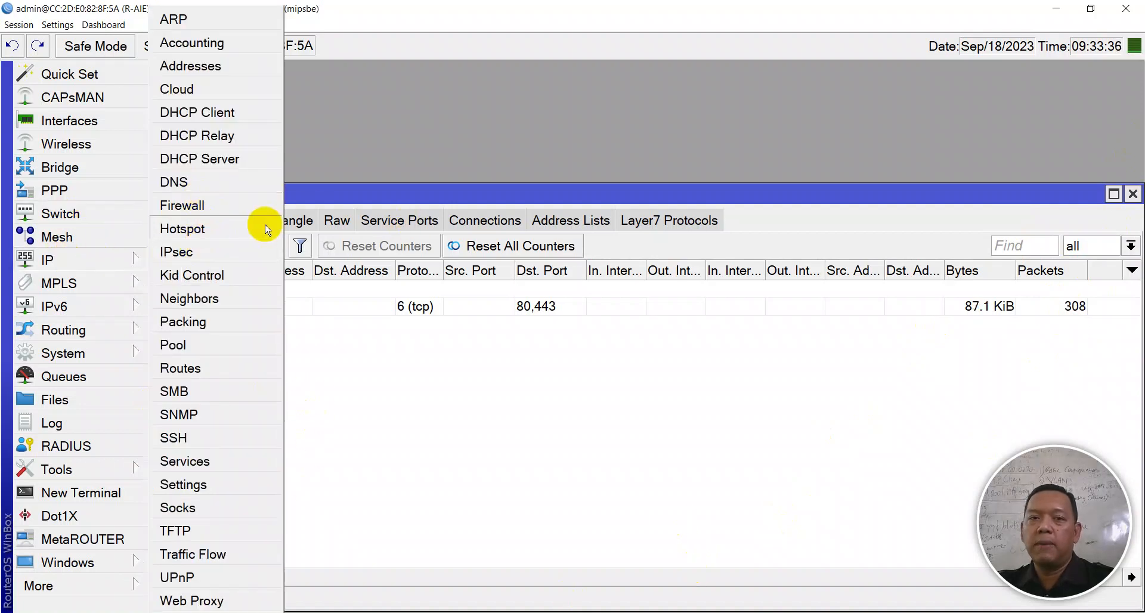
left_click(246, 206)
left_click(659, 220)
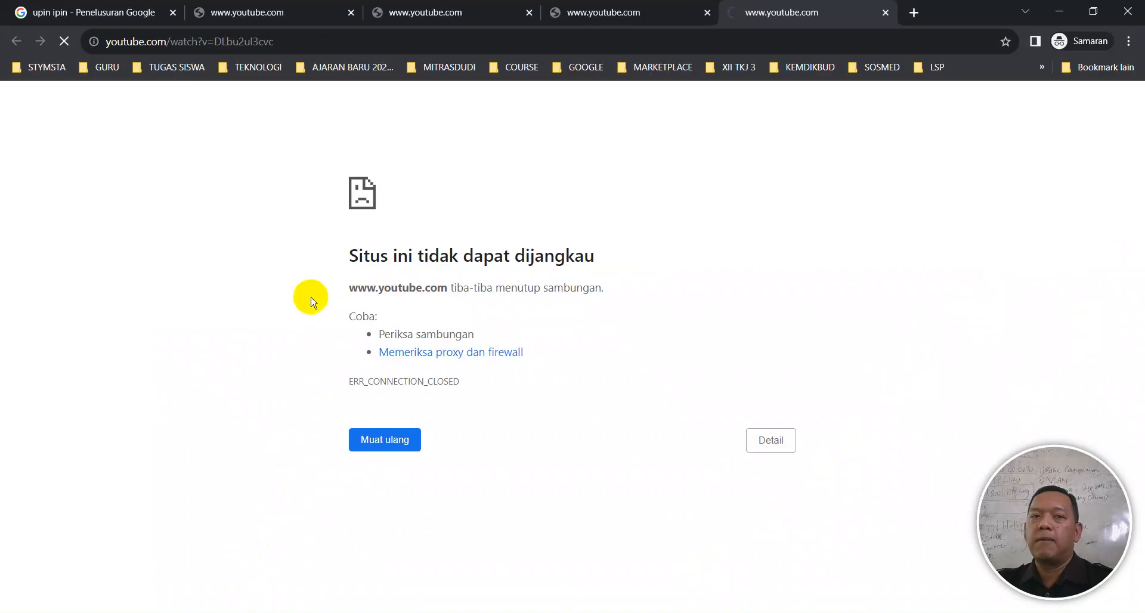
Step: Switch to Chrome, close the three YouTube video tabs and return to the upin ipin search results
left_click(527, 12)
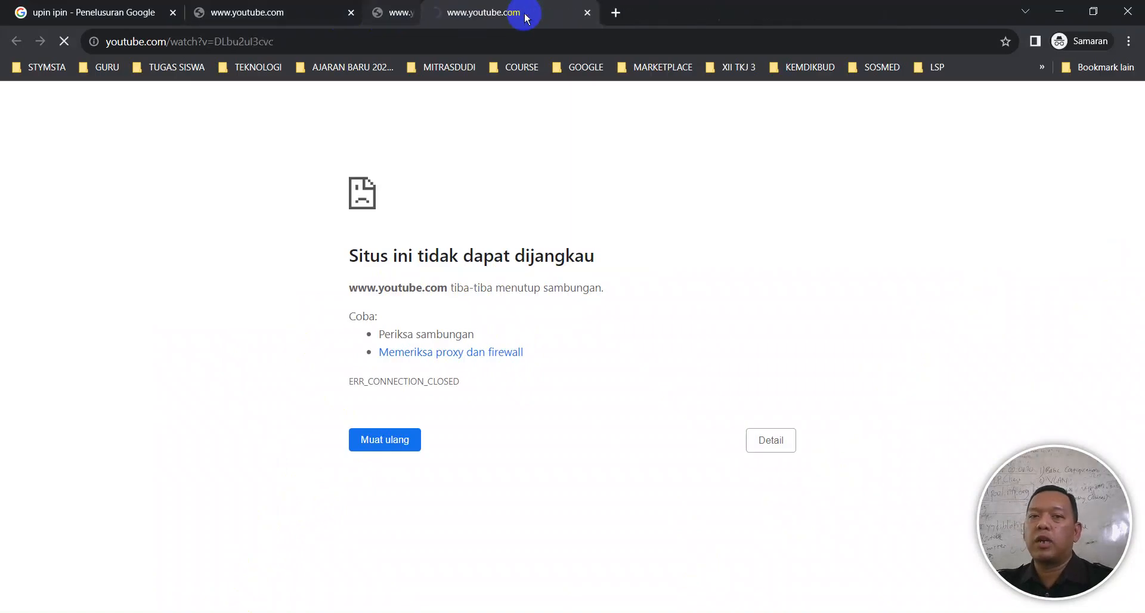
left_click(526, 13)
left_click(90, 12)
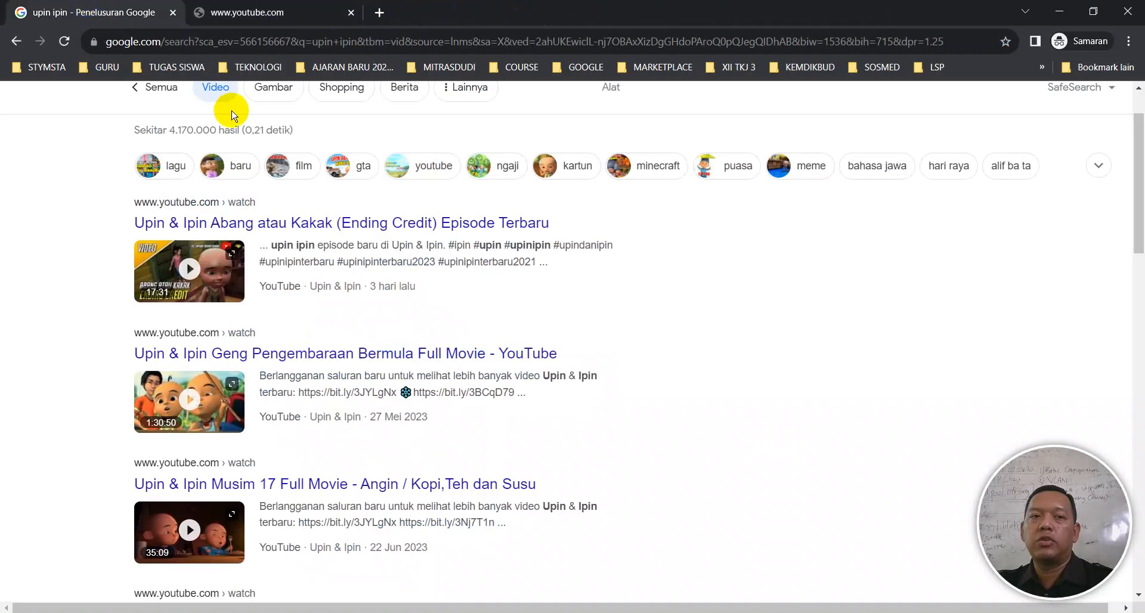
scroll(227, 112, "up", 1)
left_click_drag(199, 113, 2, 49)
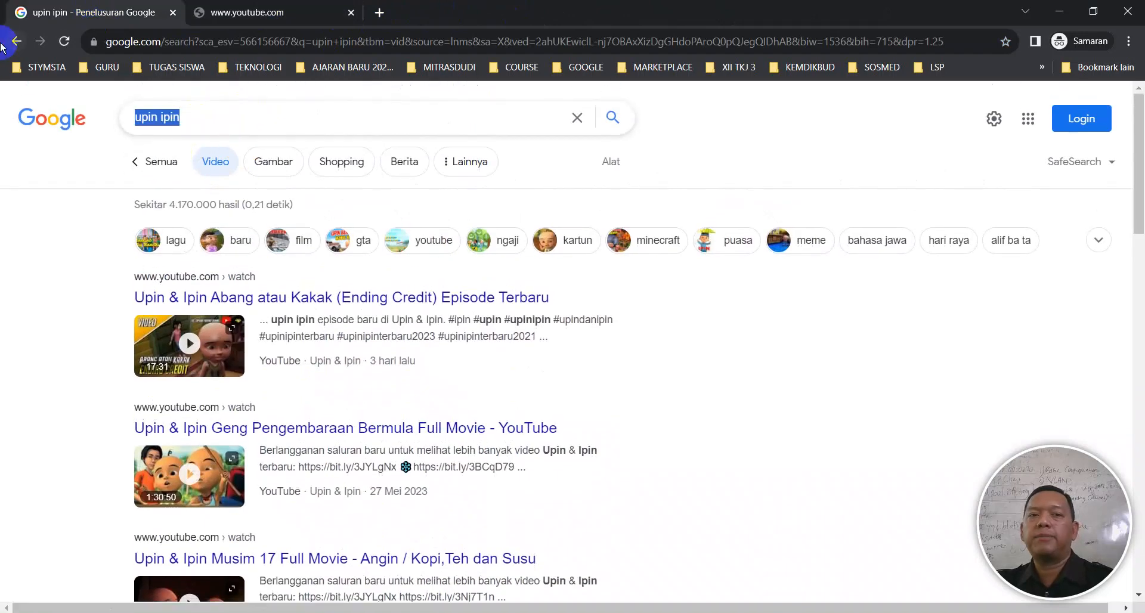
type("ig")
key("Return")
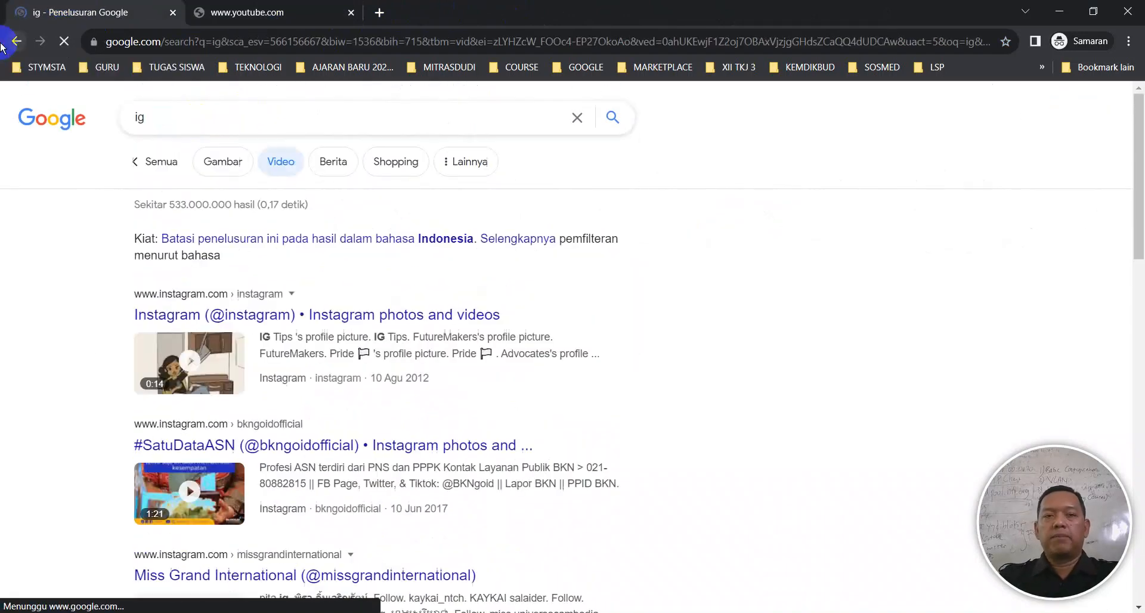
middle_click(218, 314)
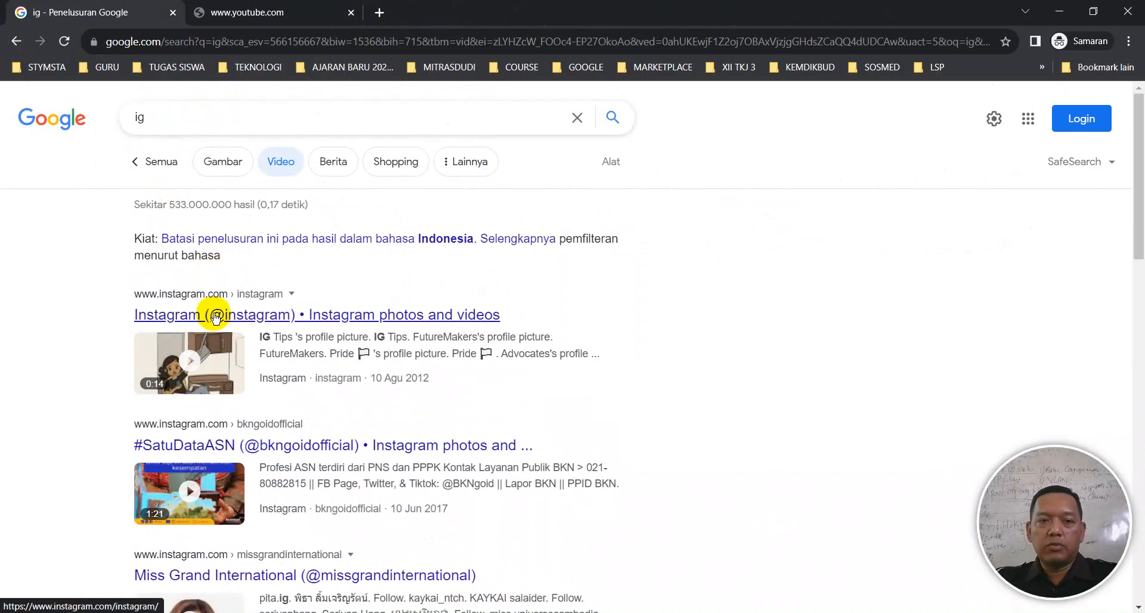
left_click_drag(190, 120, 2, 131)
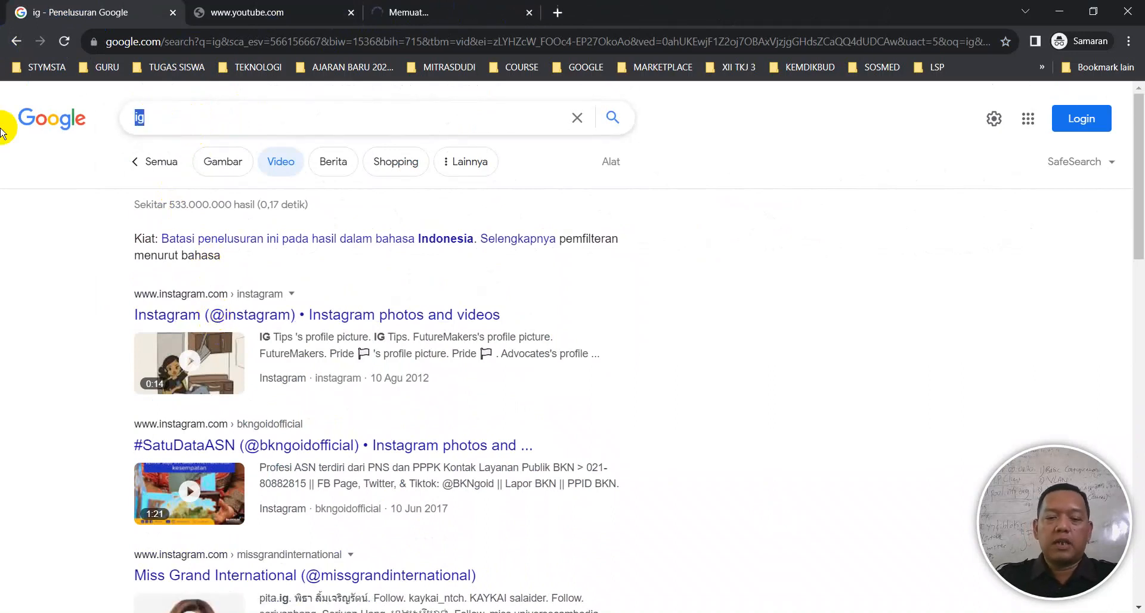
type("twitter")
key("Return")
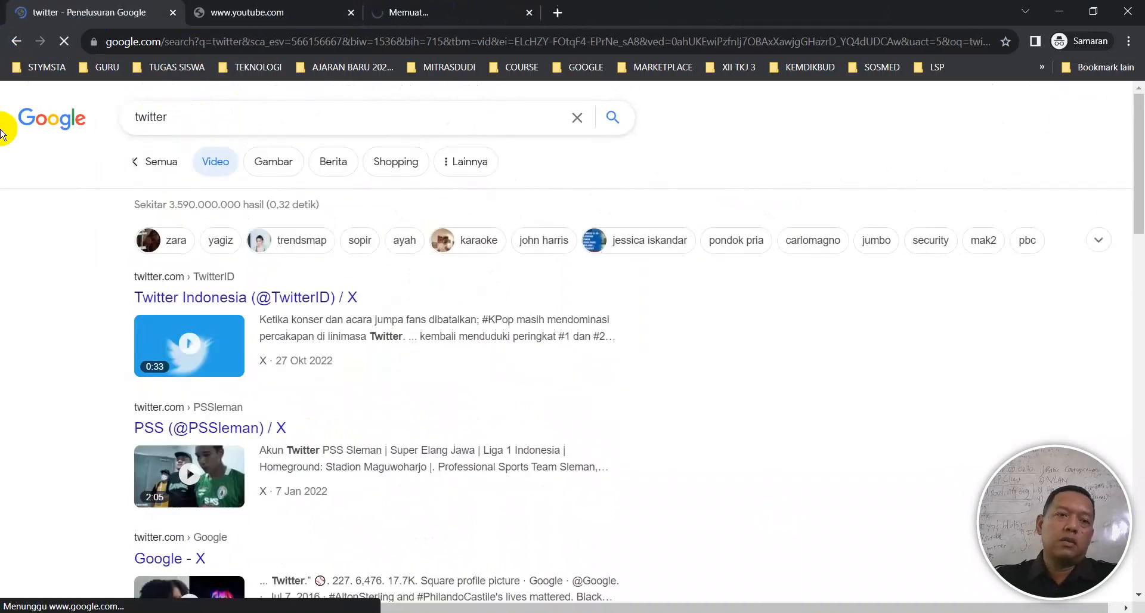
middle_click(205, 298)
Step: Check whether the Instagram and Twitter pages load, and close both tabs
left_click(589, 15)
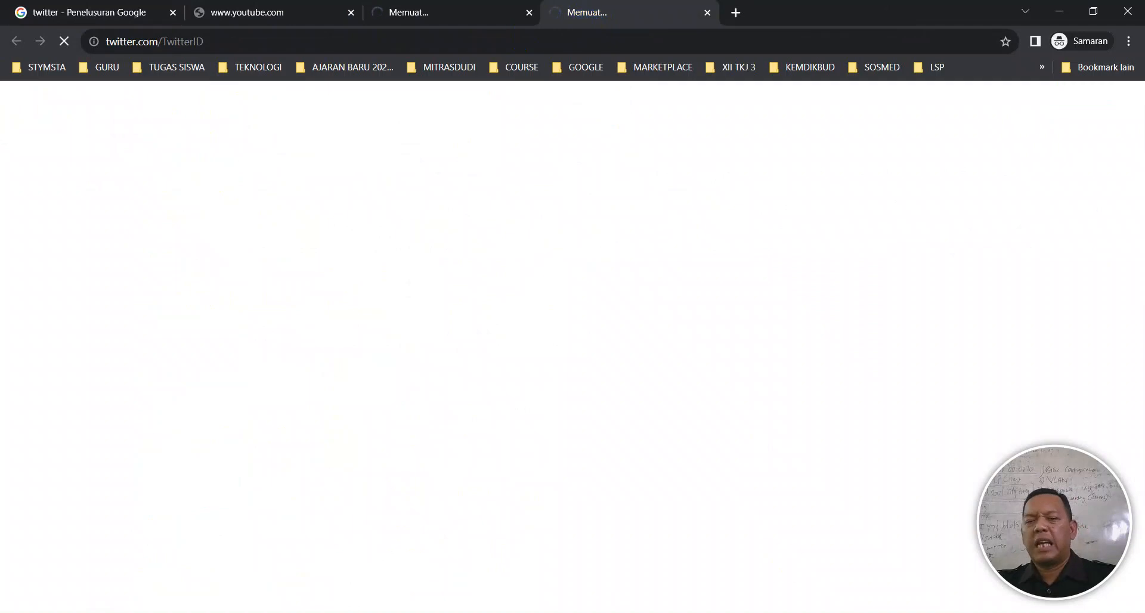
left_click(402, 5)
left_click(609, 7)
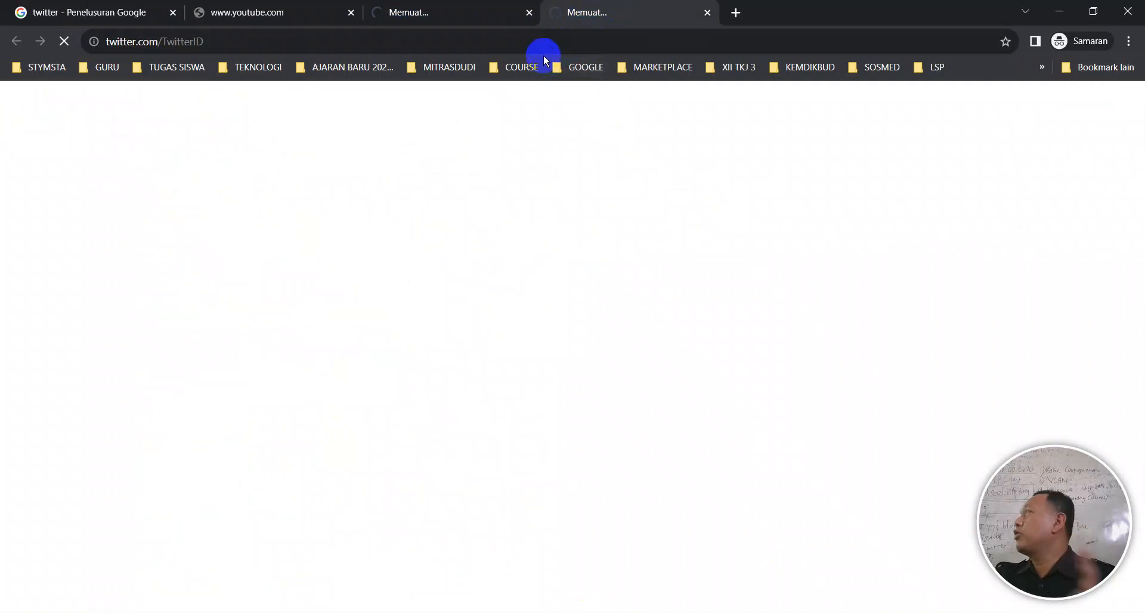
left_click(469, 17)
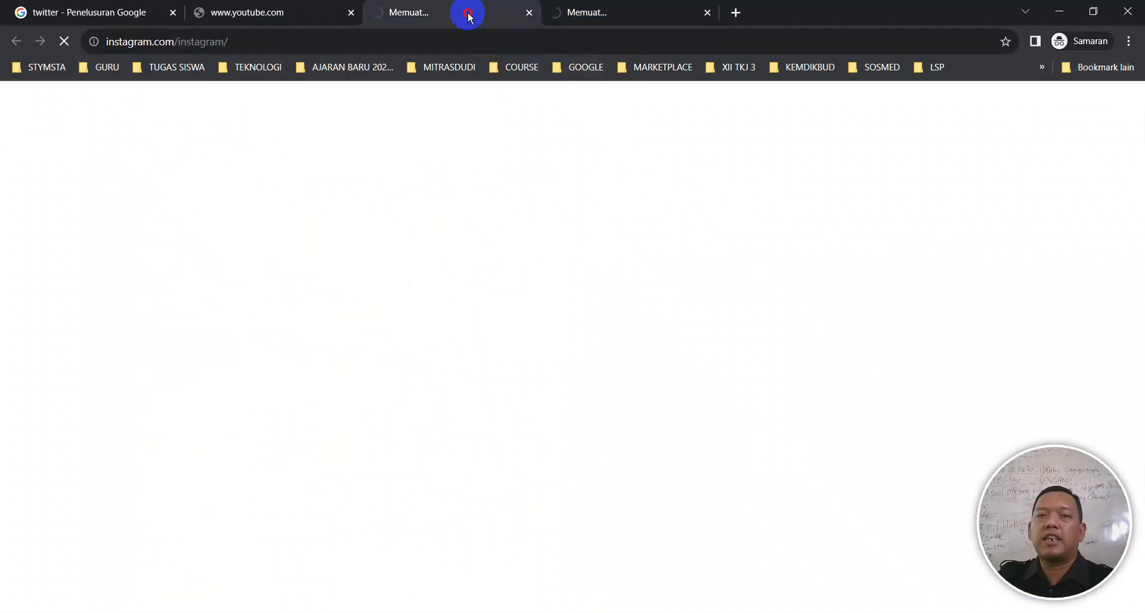
left_click(529, 14)
left_click(531, 14)
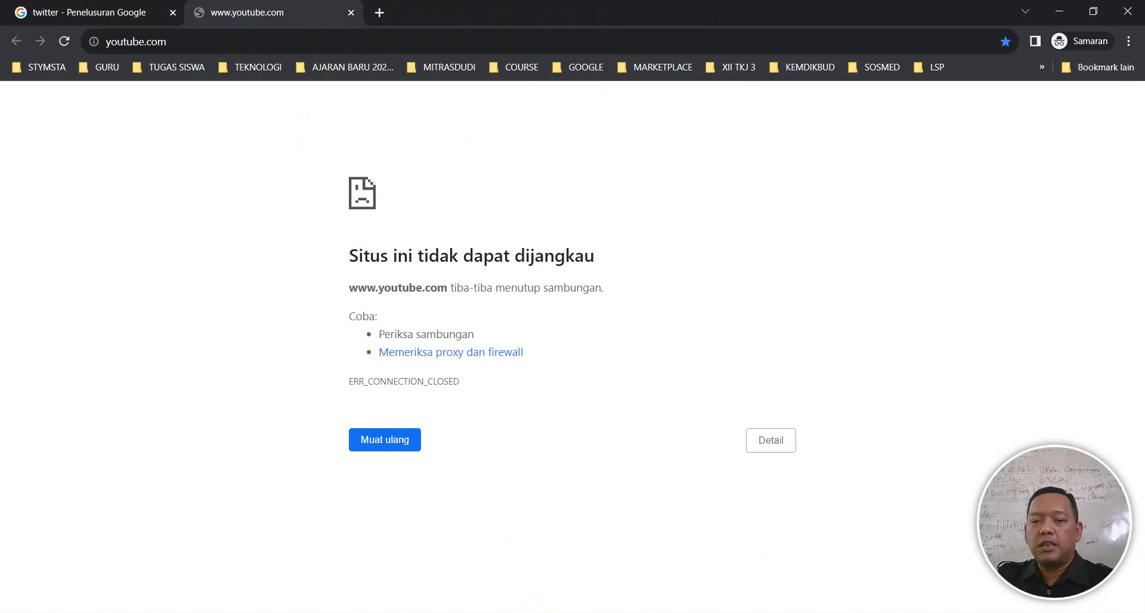
Step: Switch to WinBox and review the Blokir Media Sosial filter rule and the firewall's NAT rules
left_click(704, 612)
left_click(173, 222)
left_click(189, 305)
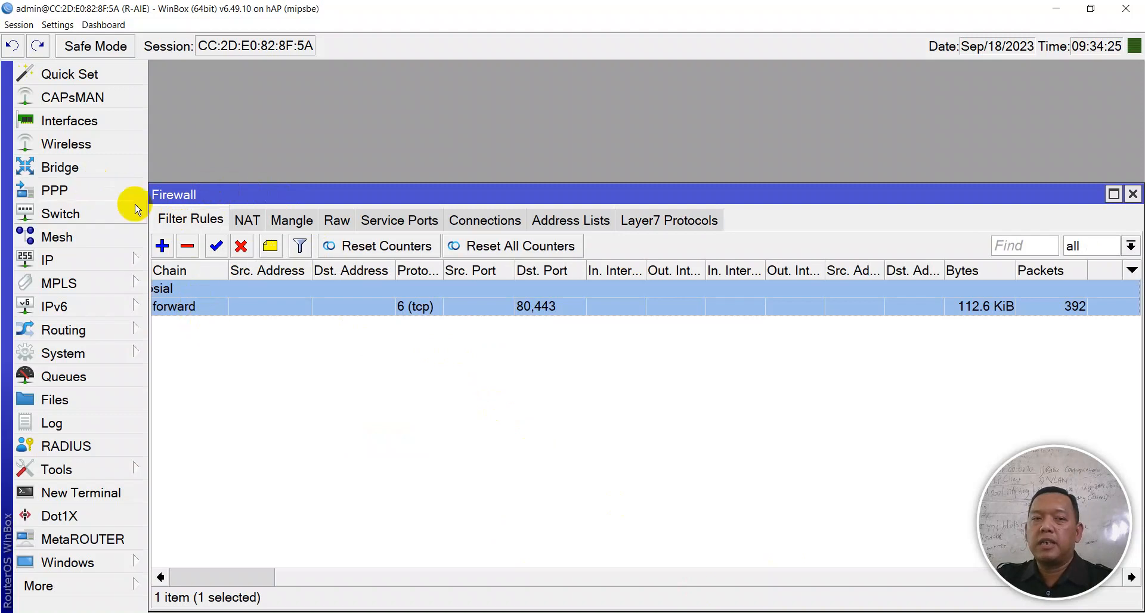
left_click_drag(281, 577, 146, 579)
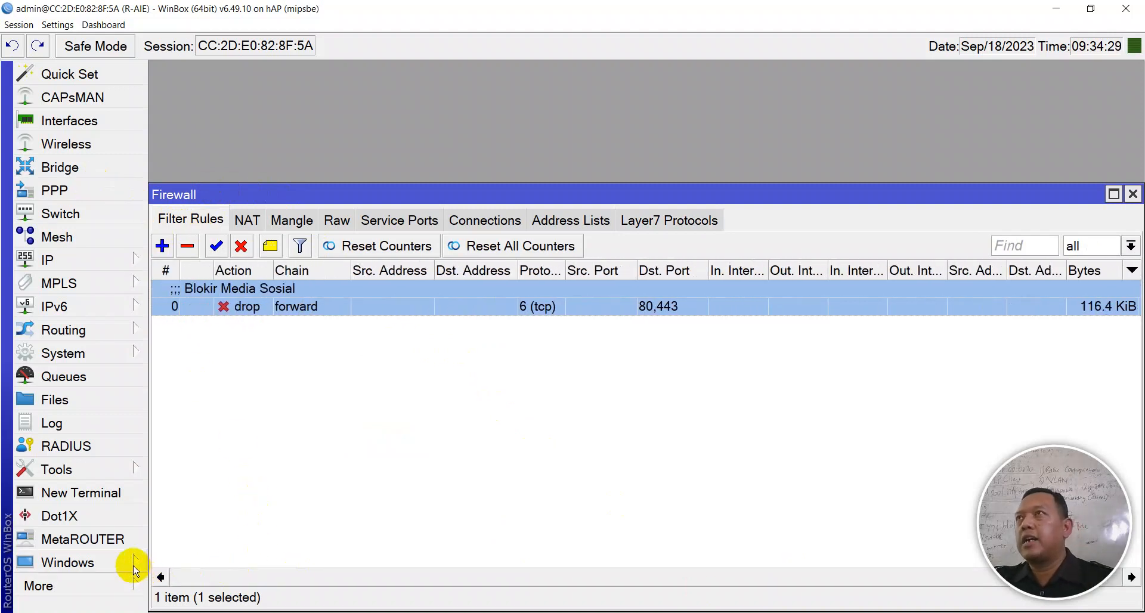
left_click(247, 220)
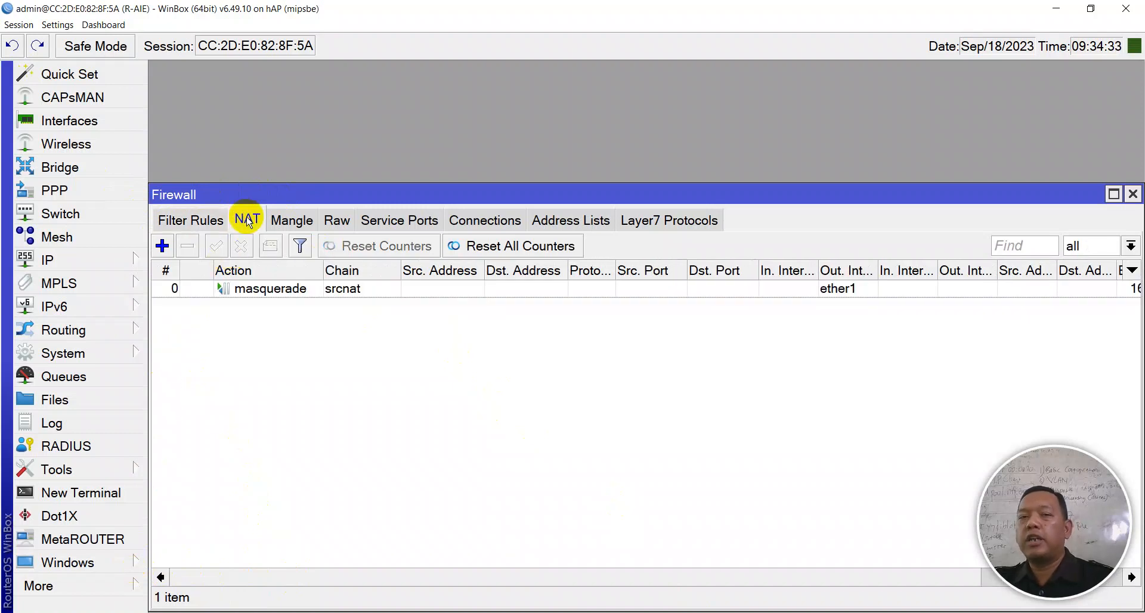
left_click(202, 224)
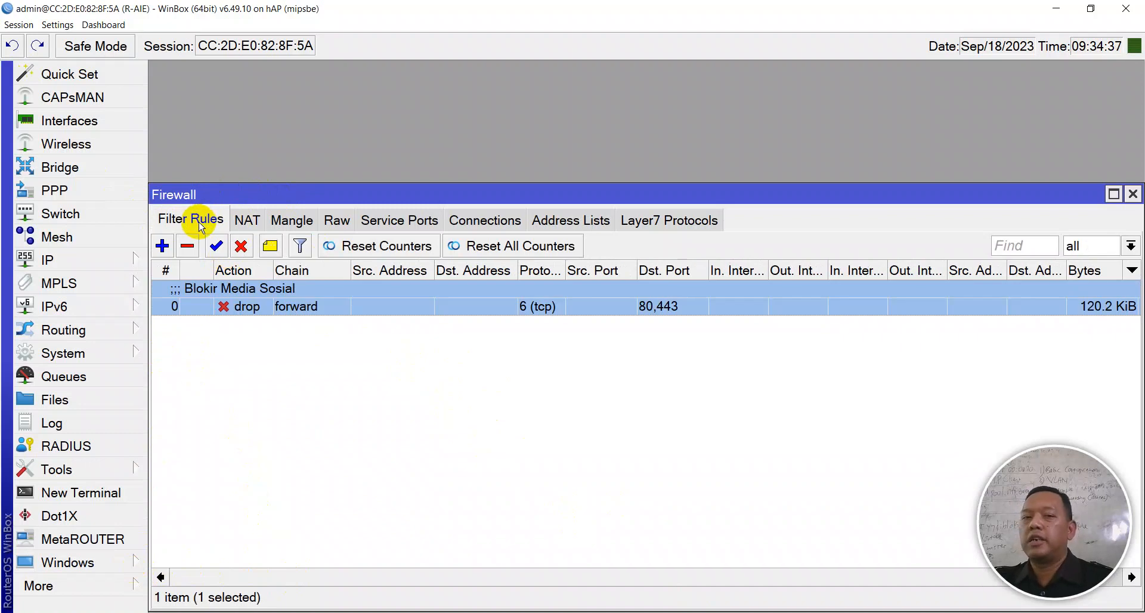
Step: Disable the Blokir Media Sosial drop rule, reload youtube.com in Chrome to test access, and close the YouTube tab
left_click(241, 247)
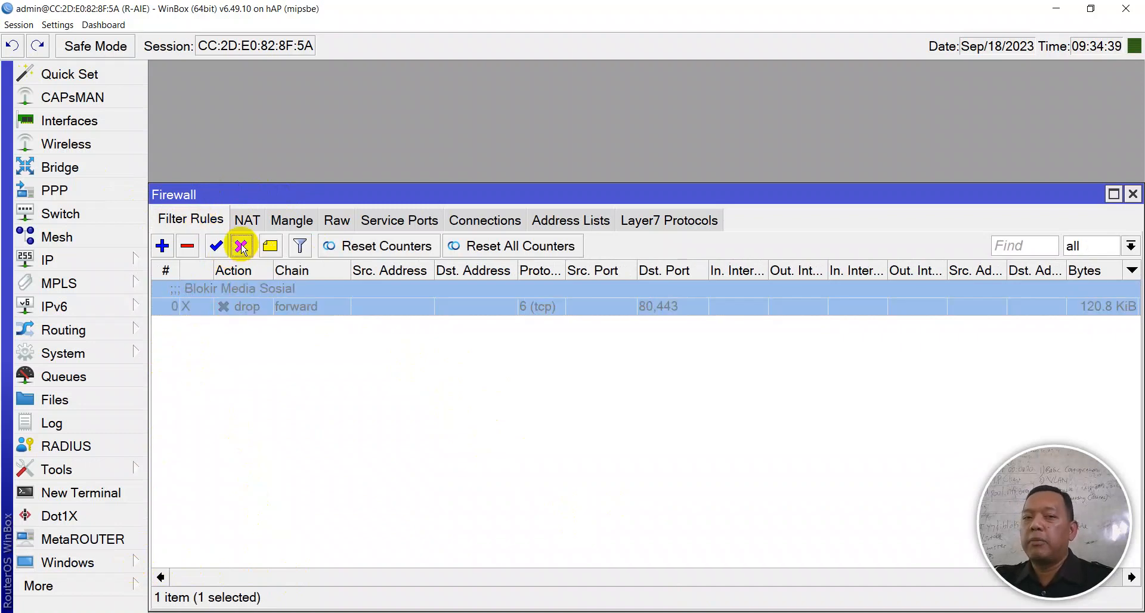
key("alt+Tab")
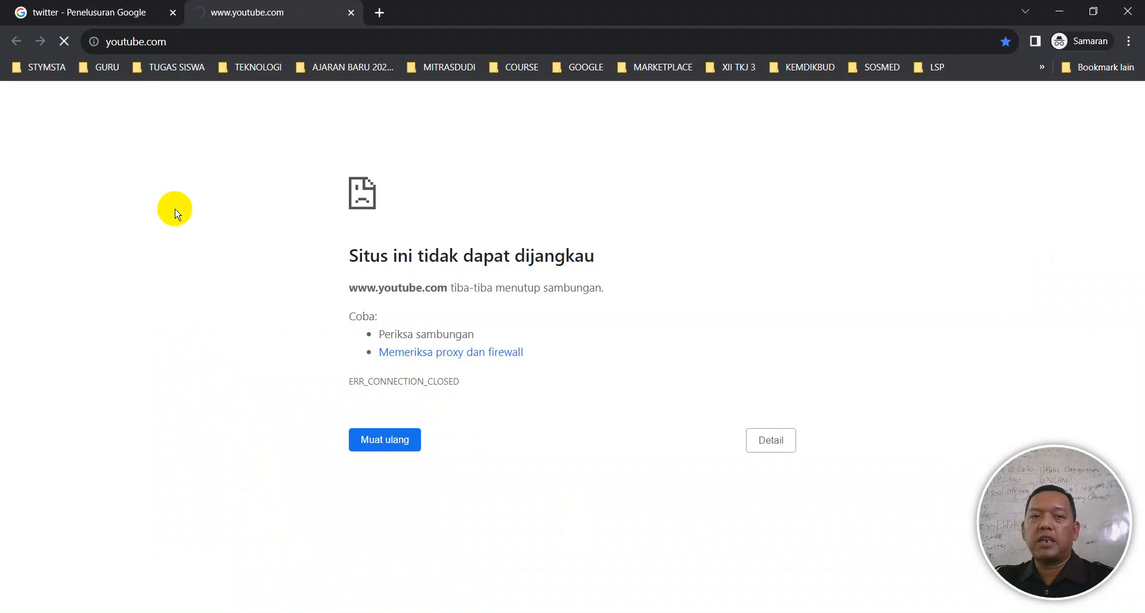
left_click(64, 41)
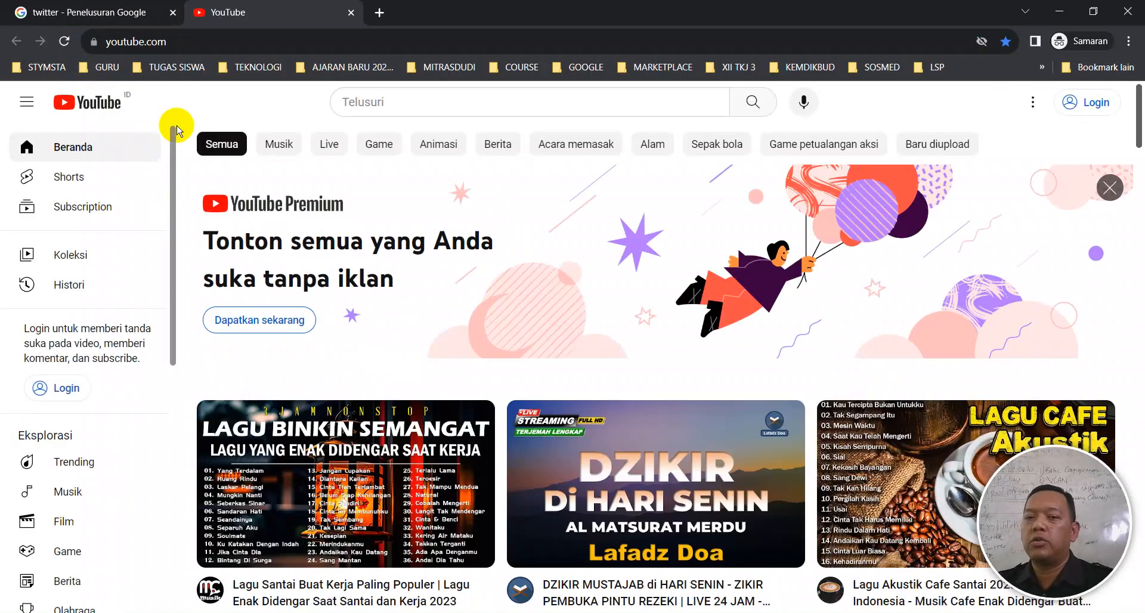
left_click(351, 11)
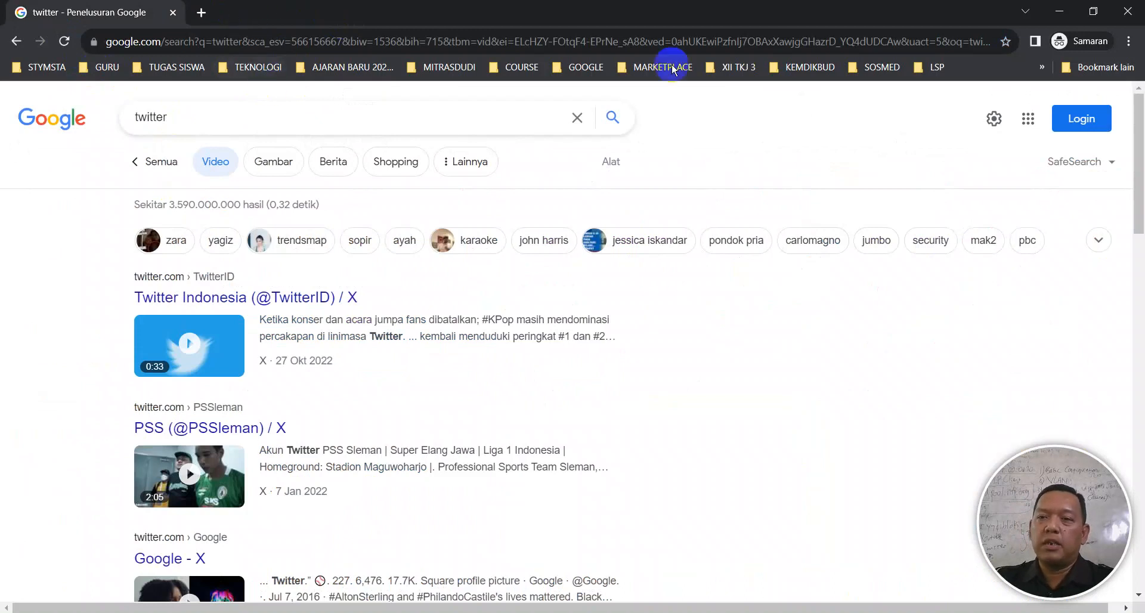
Step: Switch to WinBox and re-enable the Blokir Media Sosial drop rule
left_click(745, 612)
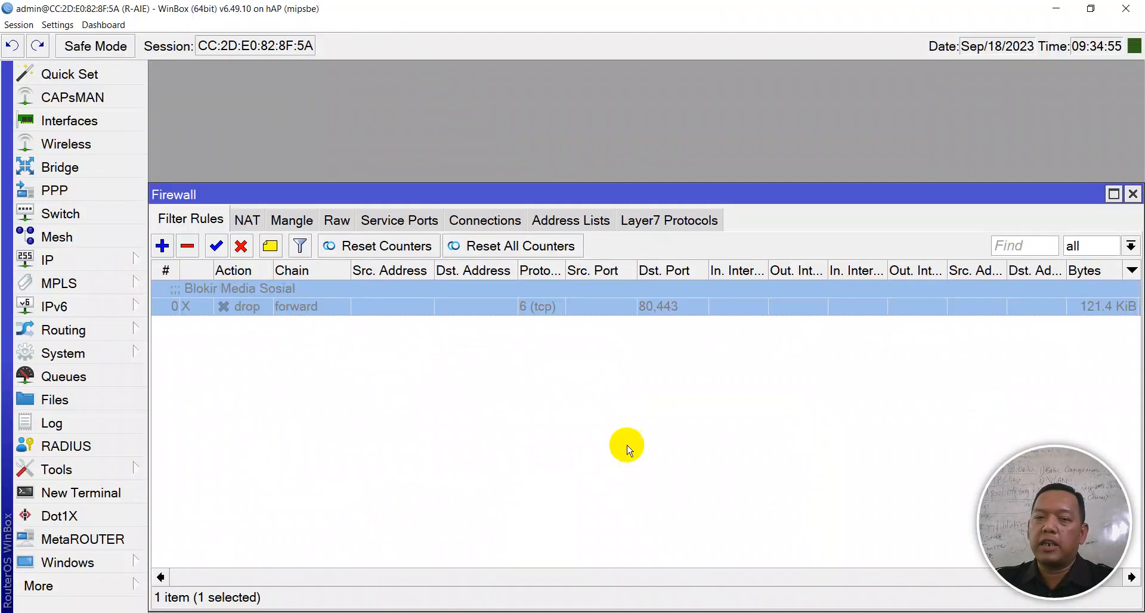
left_click(216, 246)
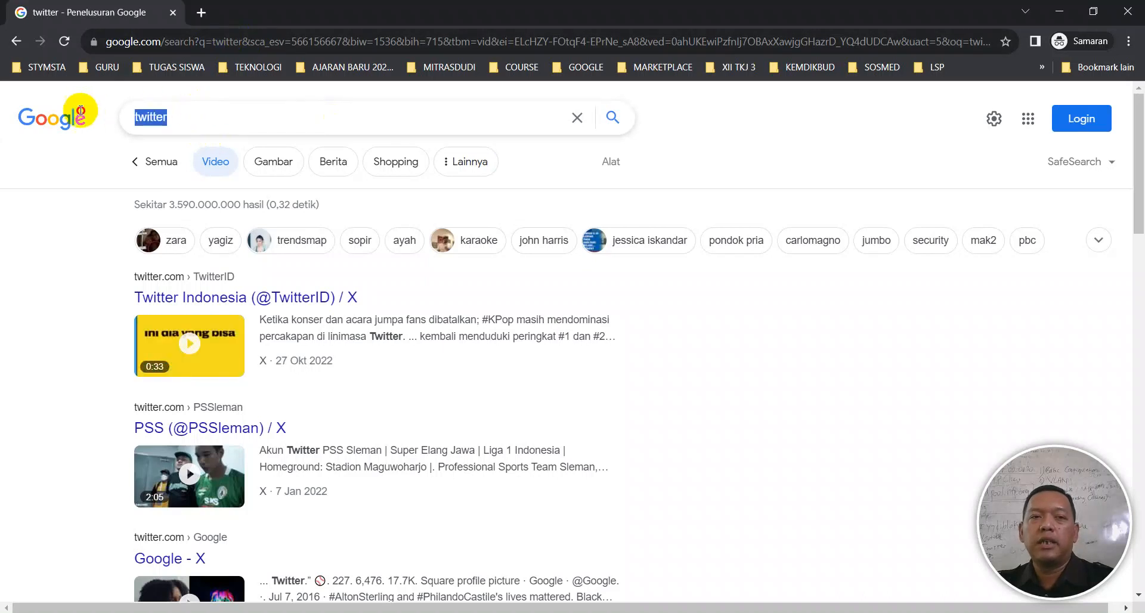
Step: Search Google videos for noah in Chrome and open the first three YouTube results in separate tabs to test the block
type("noah")
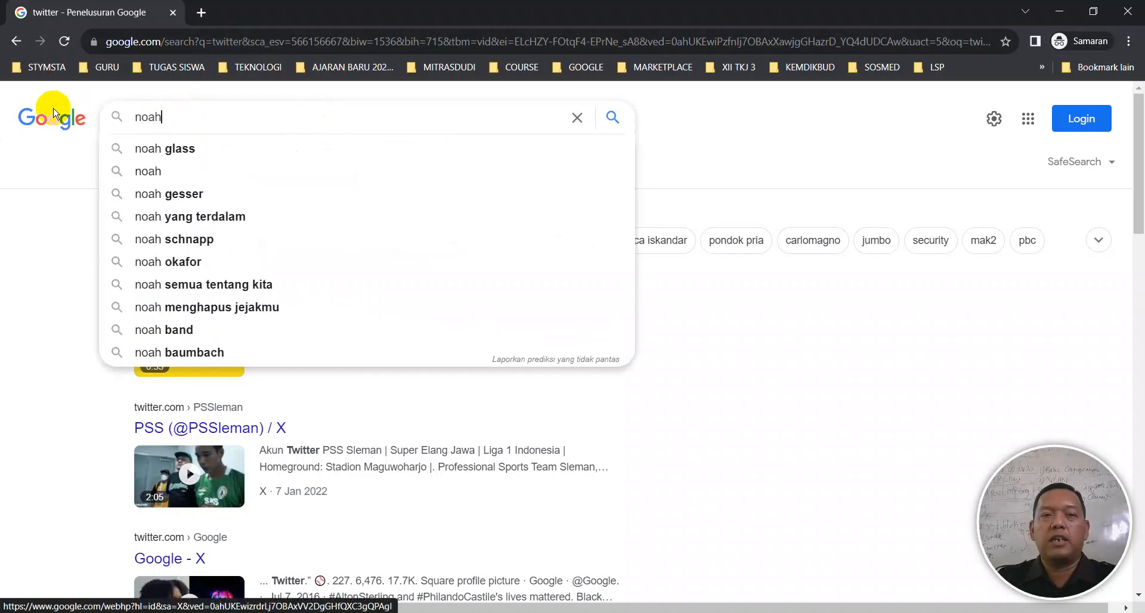
key("Return")
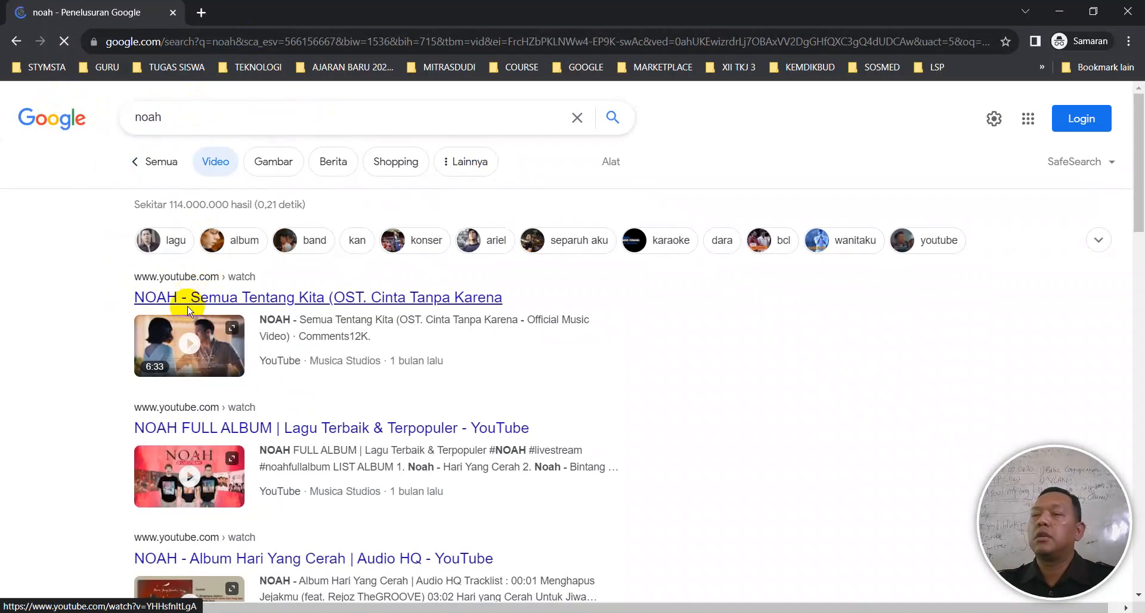
left_click(192, 299, "ctrl")
left_click(201, 428, "ctrl")
scroll(197, 510, "down", 2)
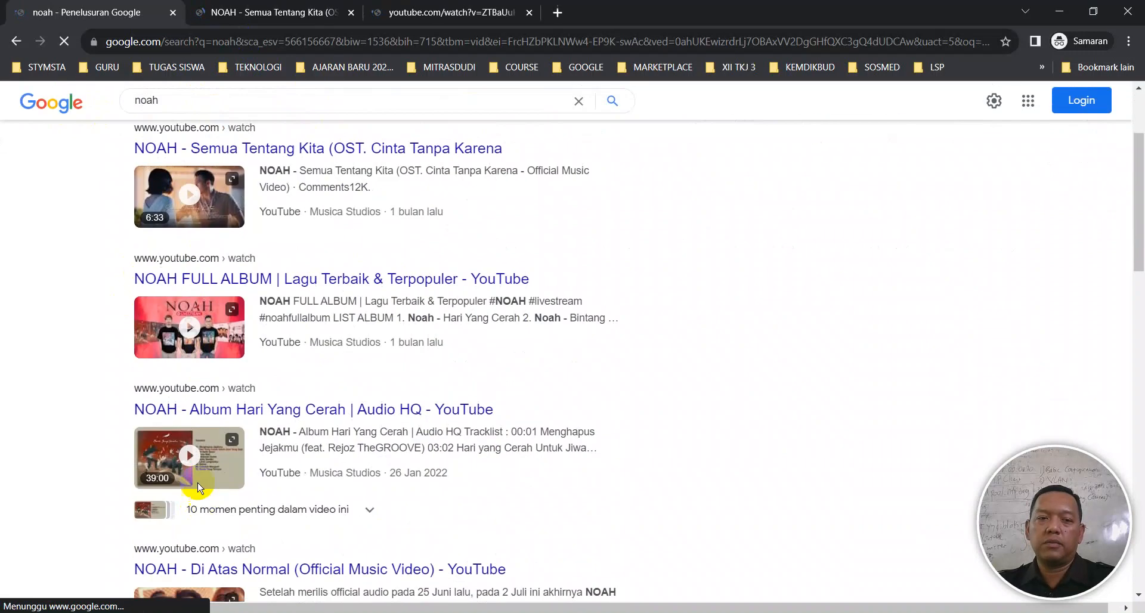
left_click(199, 411, "ctrl")
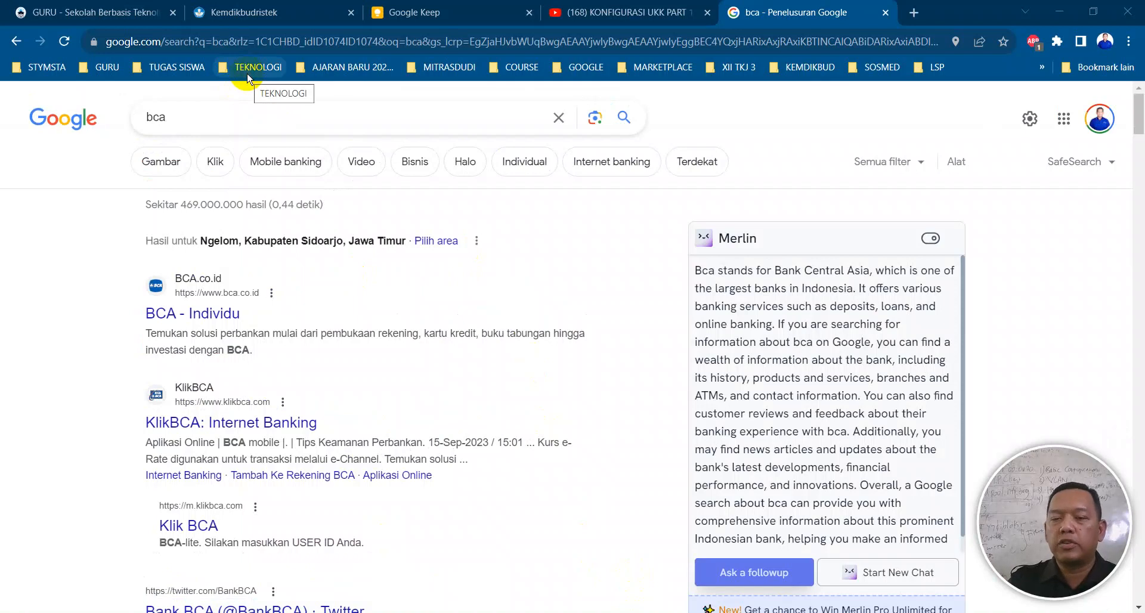
Step: Clear Chrome's browsing history, download history, cookies, cached files and hosted app data for all time from the browser history page
left_click(1129, 41)
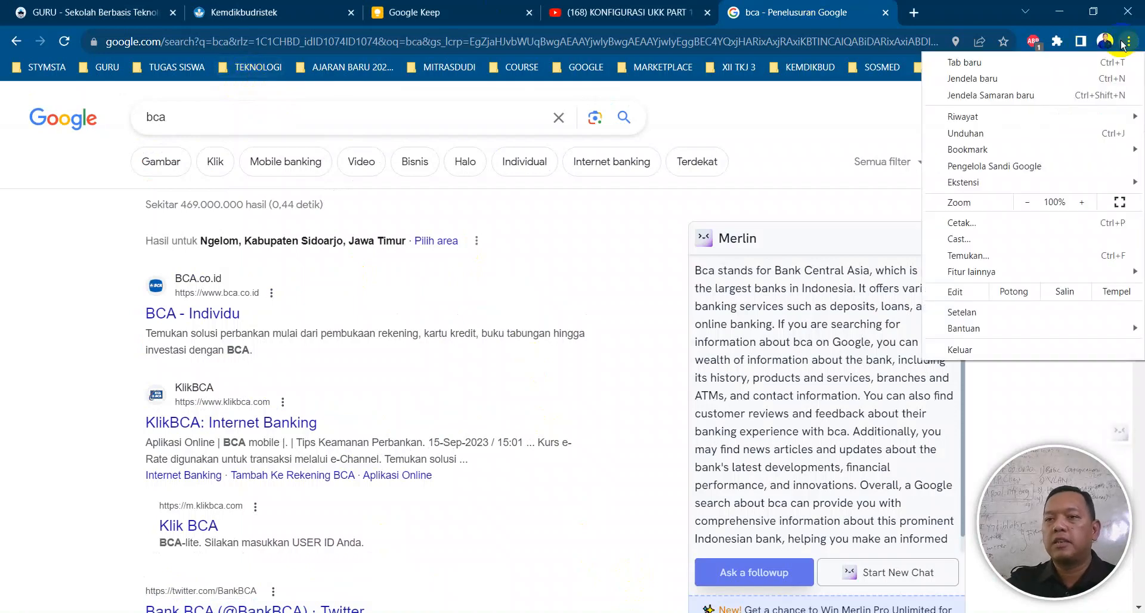
mouse_move(1006, 127)
left_click(793, 115)
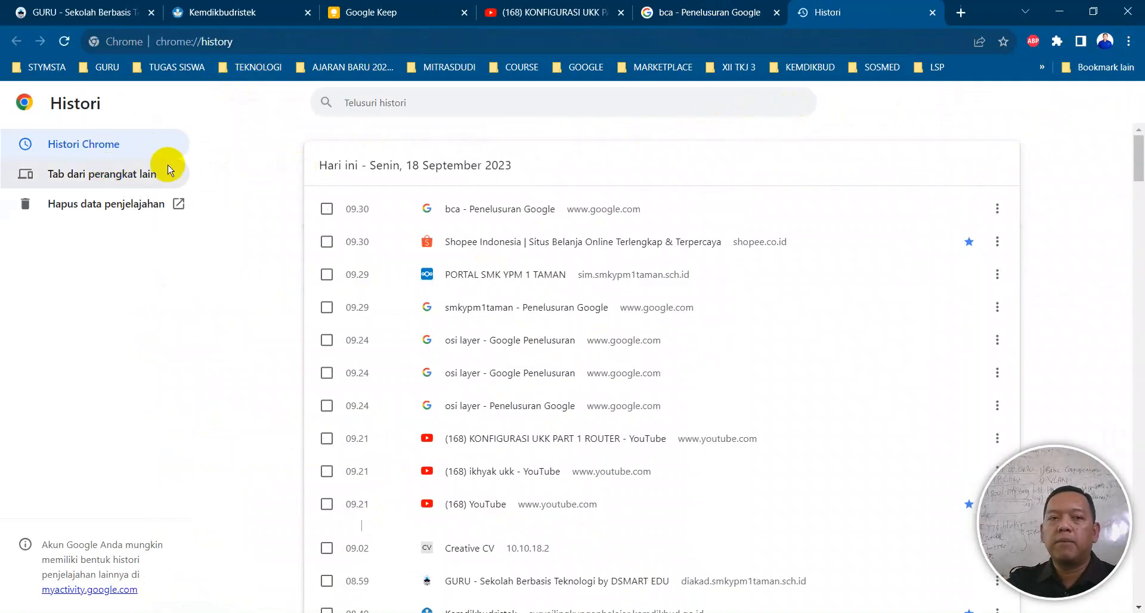
left_click(137, 205)
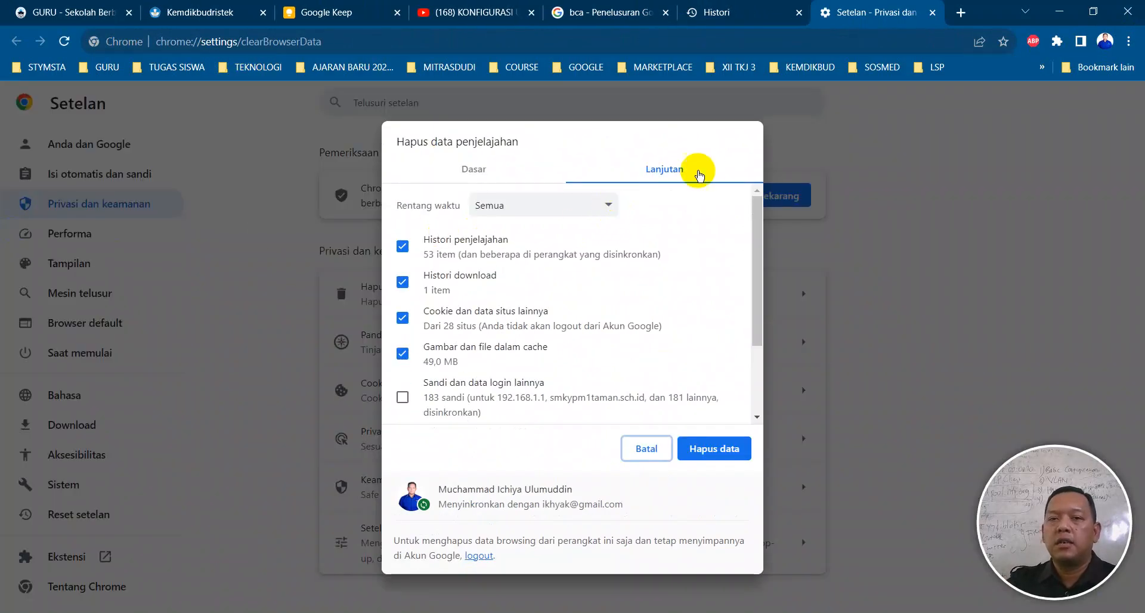
left_click(596, 205)
left_click(598, 209)
scroll(499, 394, "down", 2)
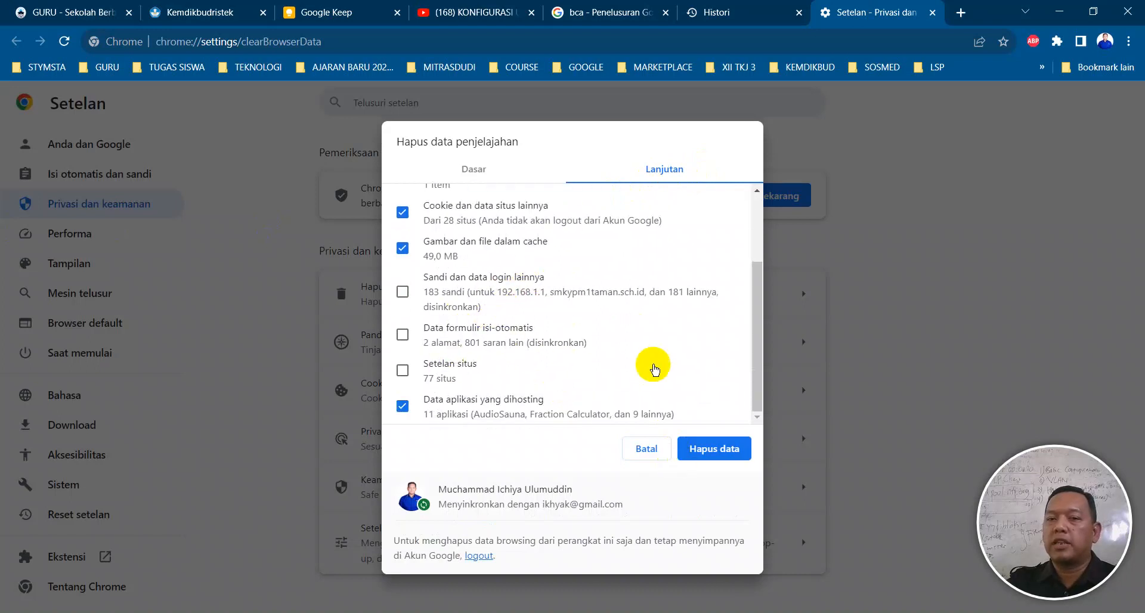
left_click(714, 449)
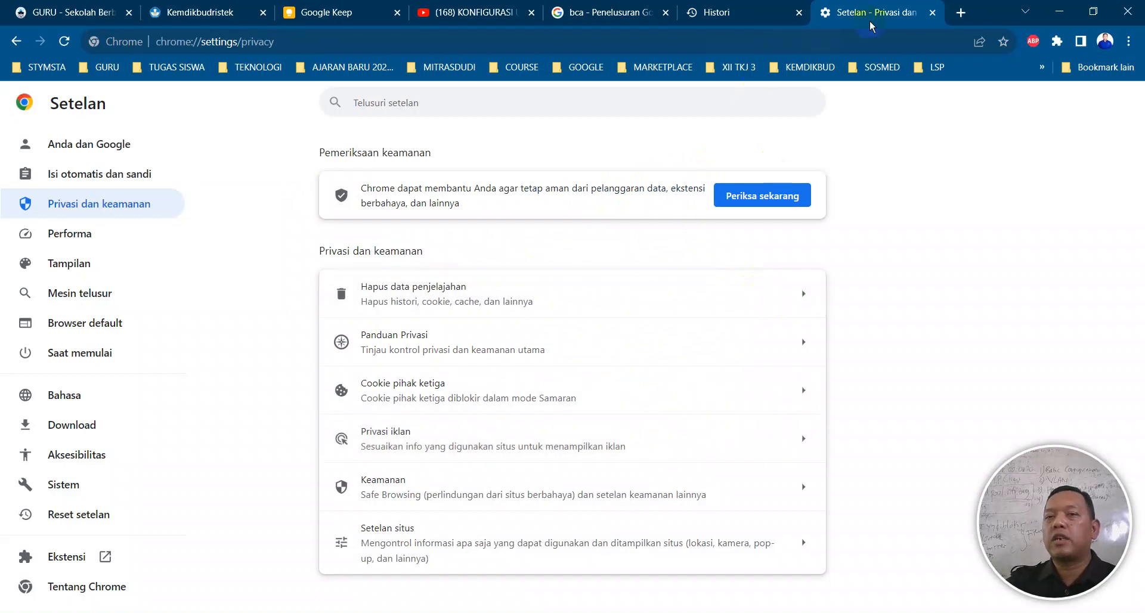
Step: Close the Settings and History tabs, and clear browsing history, download history, cookies and cached files for all time again
left_click(933, 12)
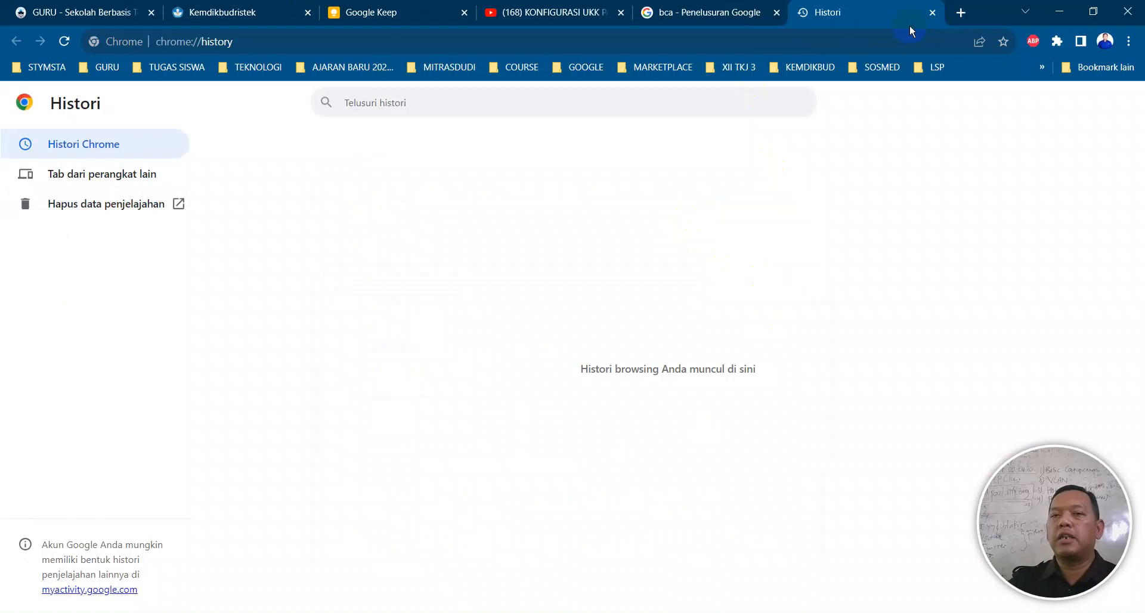
left_click(930, 12)
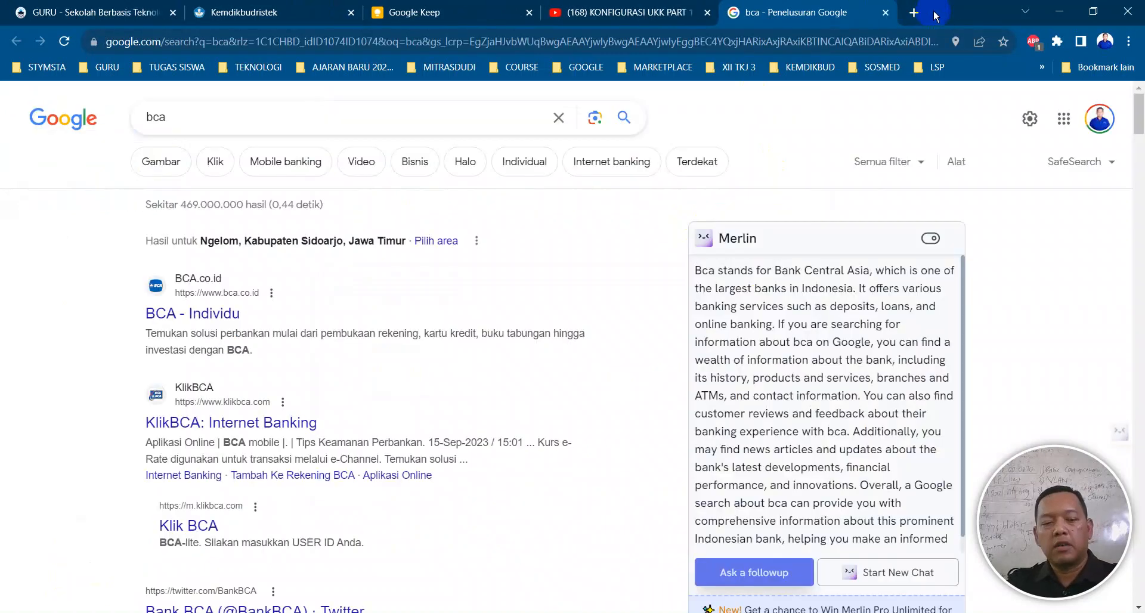
key("ctrl+shift+Delete")
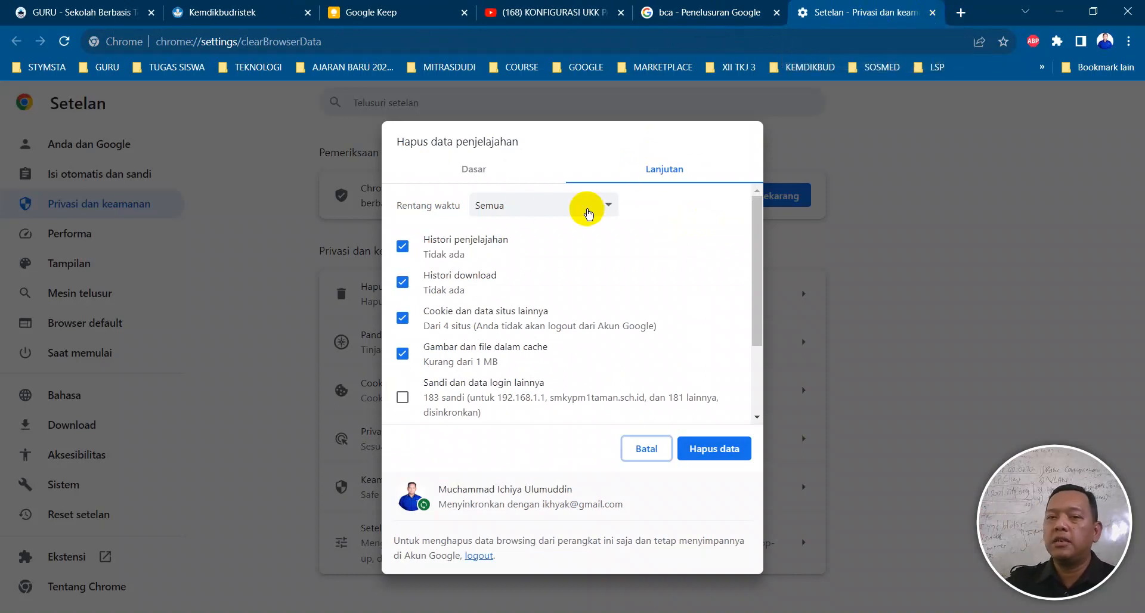
left_click(703, 446)
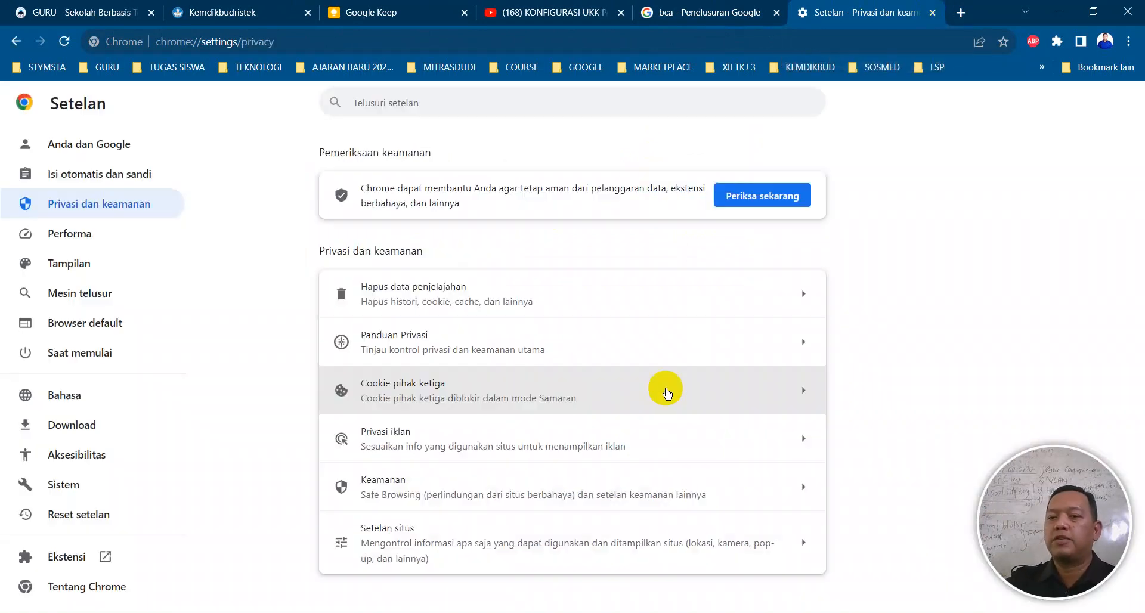
Step: Search Google for yt in a new incognito window and open the YouTube: Beranda result in a separate tab
key("ctrl+shift+n")
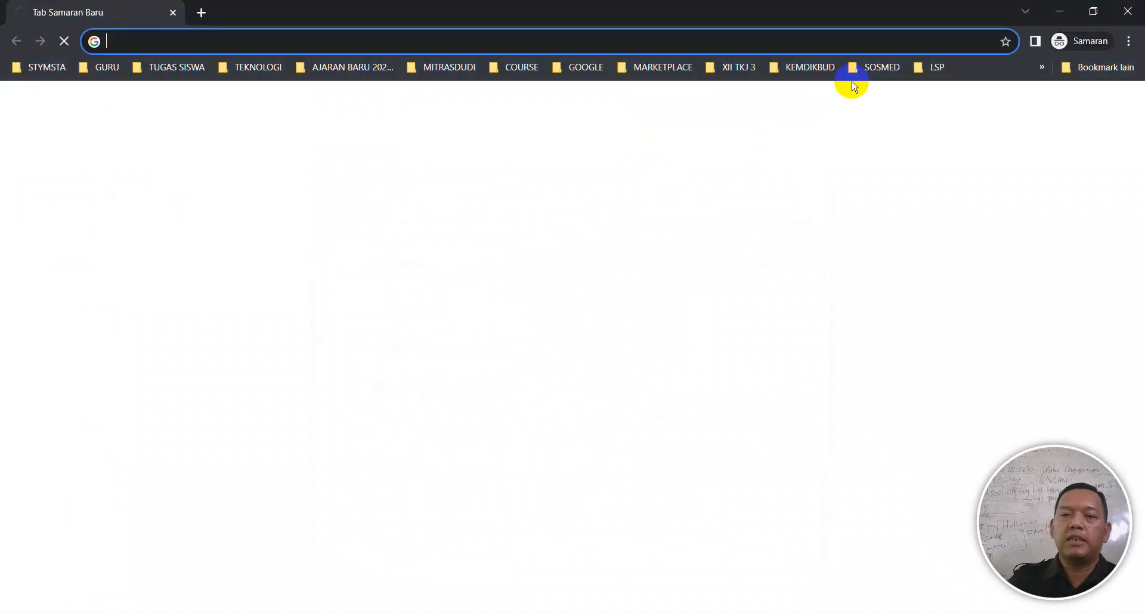
type("yt")
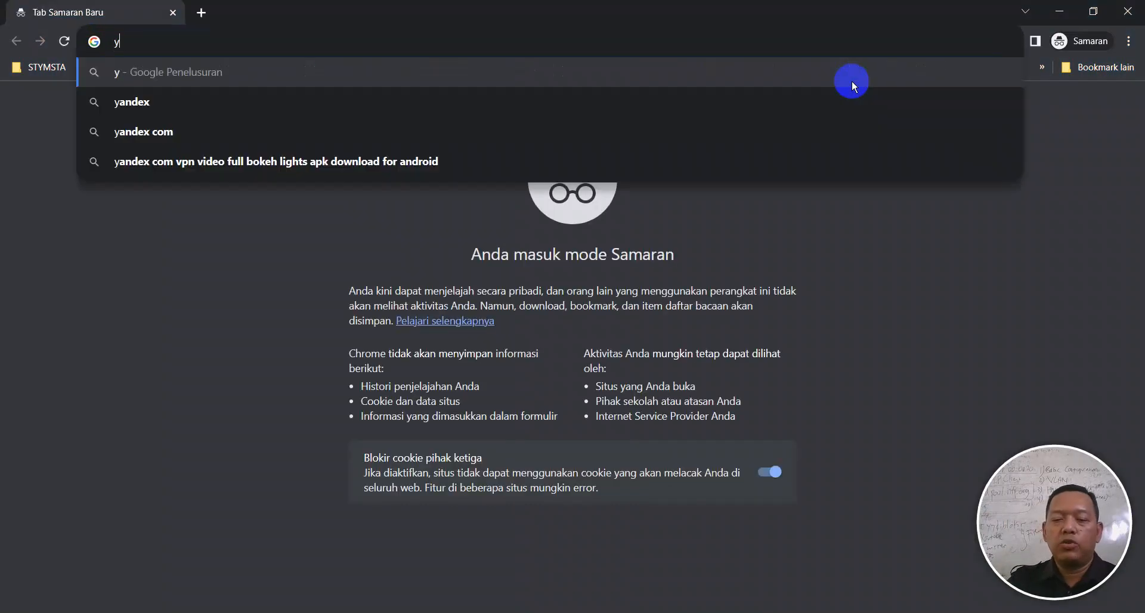
key("BackSpace")
key("BackSpace")
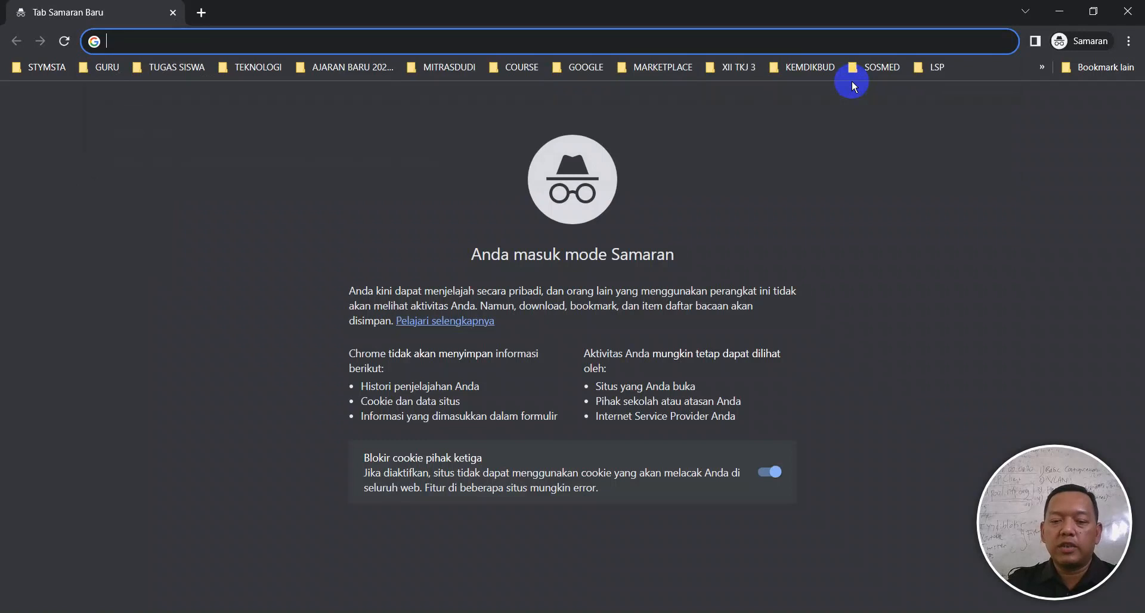
type("yt")
key("Return")
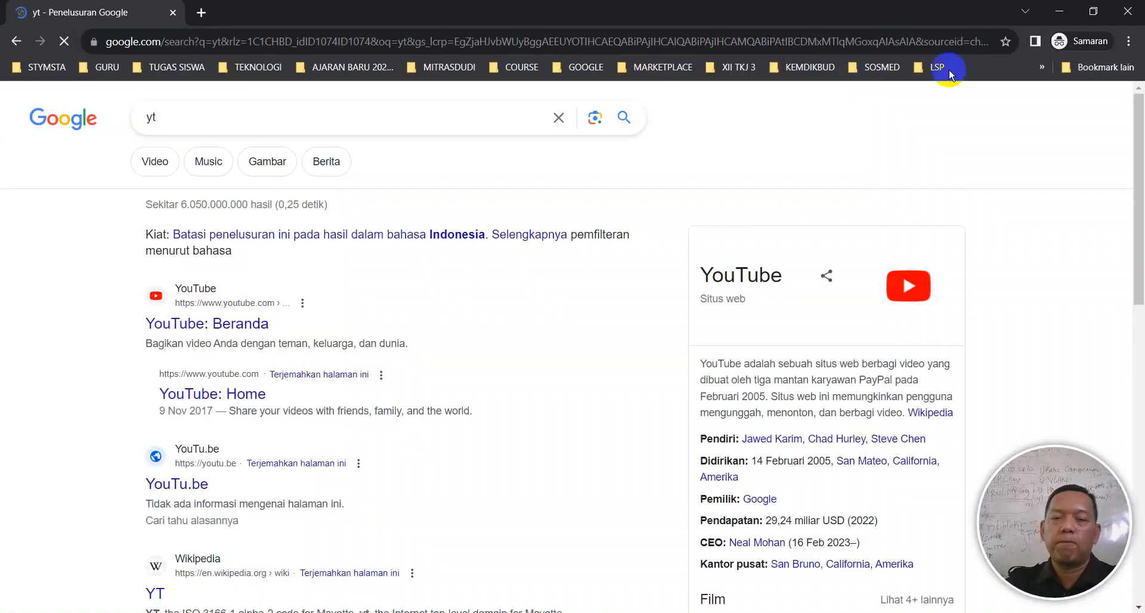
middle_click(234, 329)
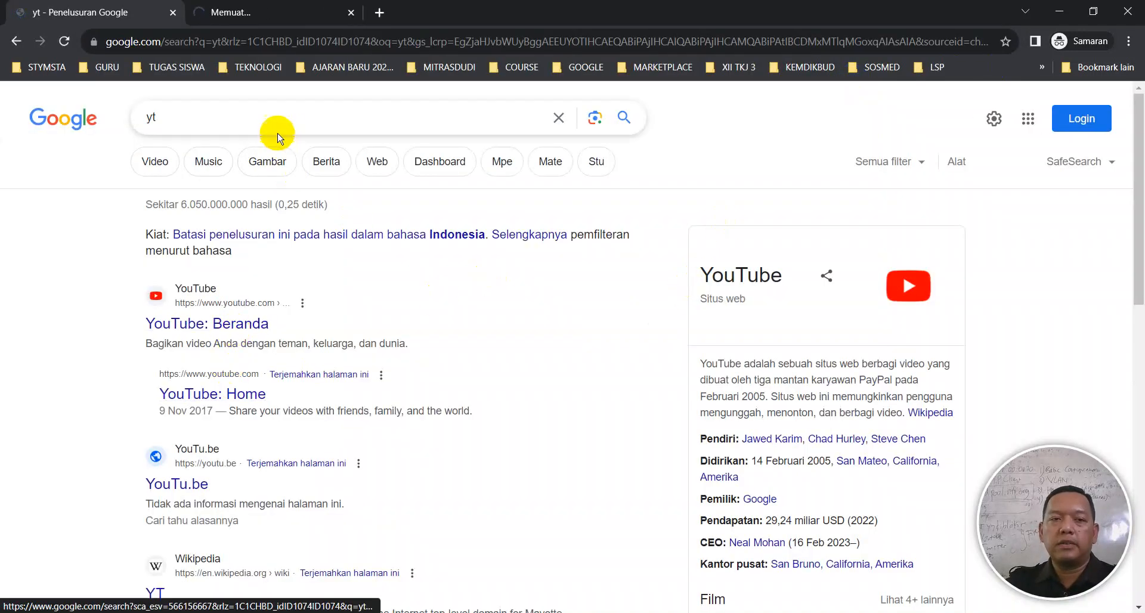
Step: Search Google for noah, check whether the YouTube tab loads, and switch to WinBox to examine the drop rule's packet counter
double_click(247, 119)
type("noah")
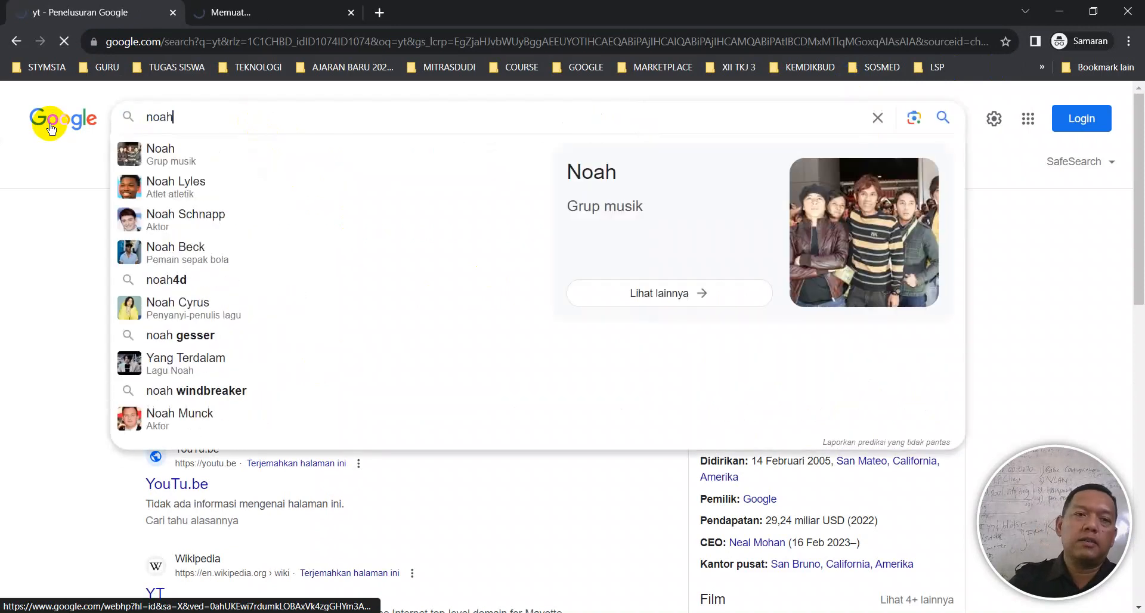
key("Return")
left_click(199, 24)
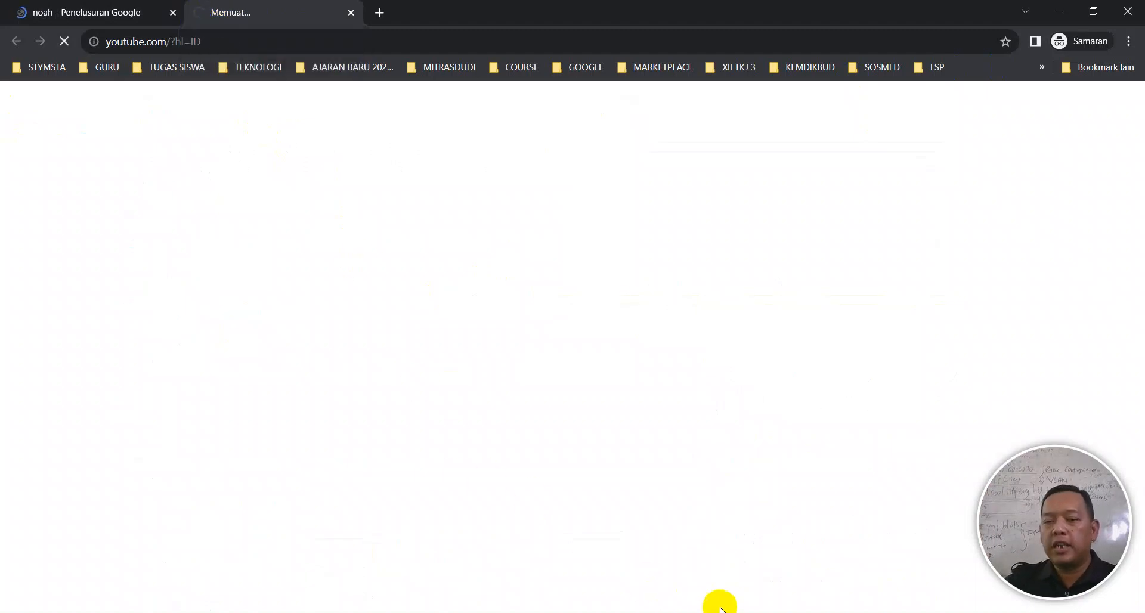
left_click(709, 612)
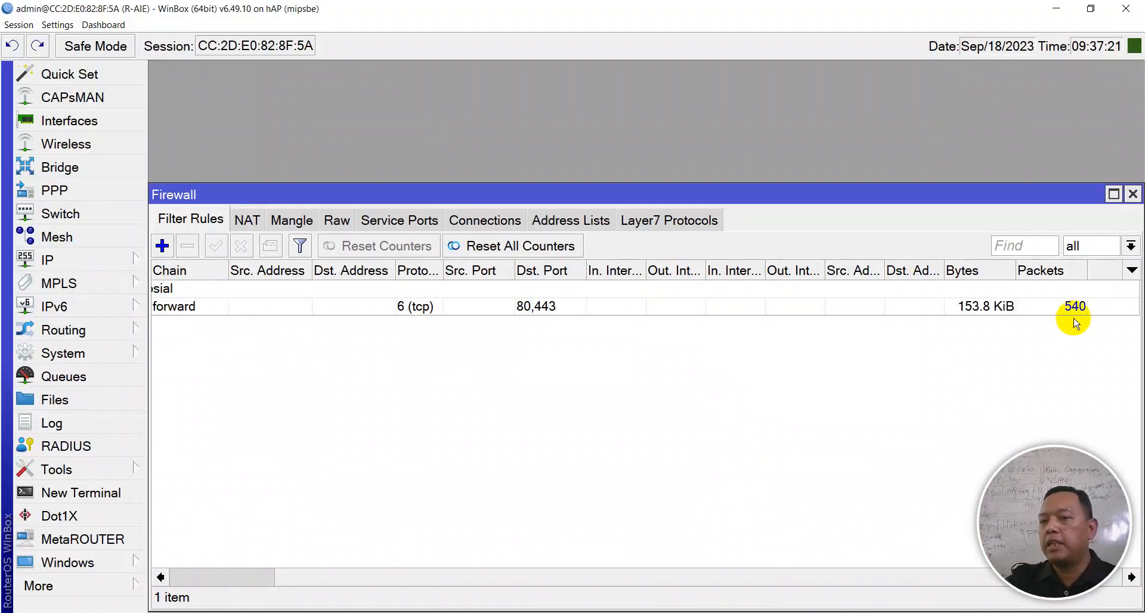